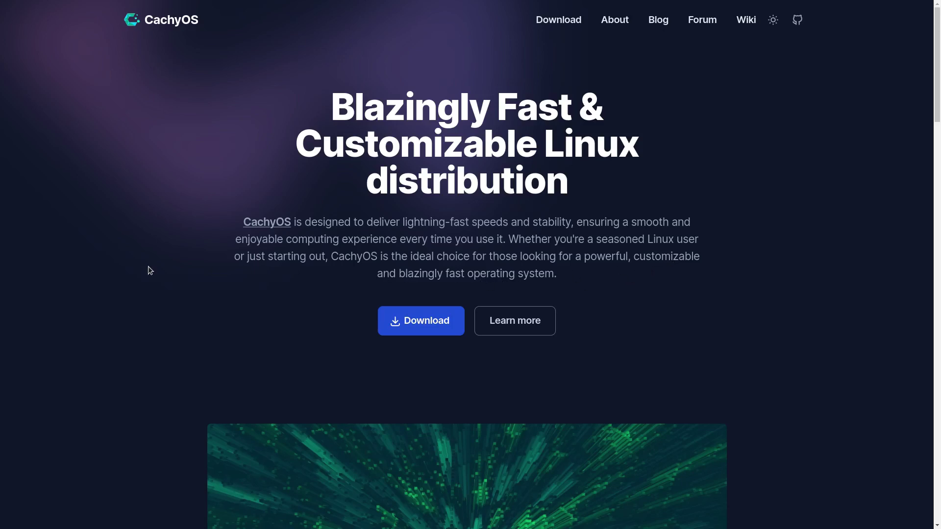
# Scroll the CachyOS homepage past the features, support and partners sections to the footer.
pyautogui.scroll(-5, 167, 264)
pyautogui.scroll(-3, 175, 257)
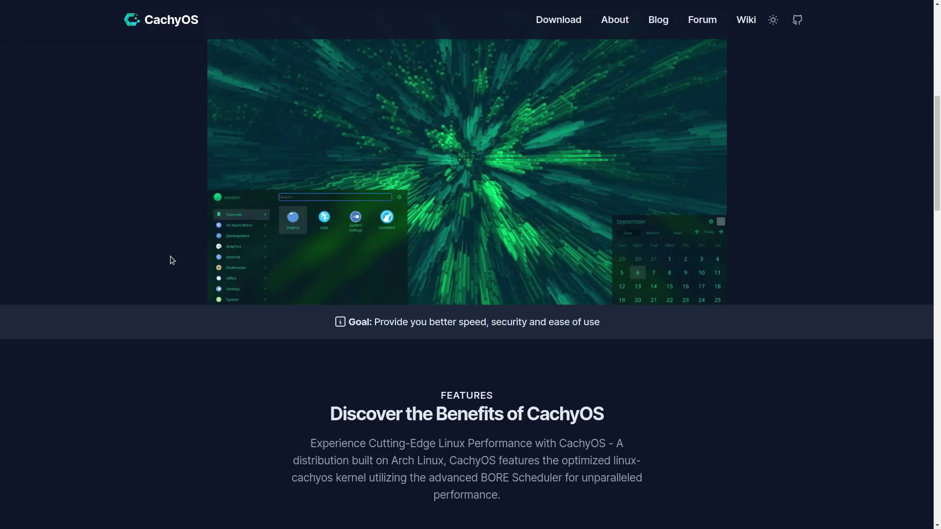
pyautogui.scroll(-1, 452, 398)
pyautogui.scroll(-3, 453, 398)
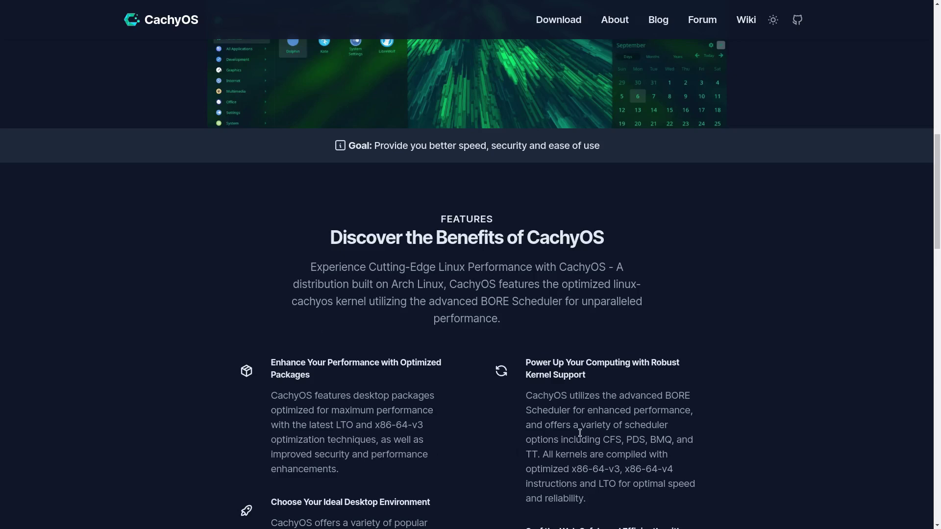
pyautogui.scroll(-4, 551, 382)
pyautogui.scroll(-4, 551, 383)
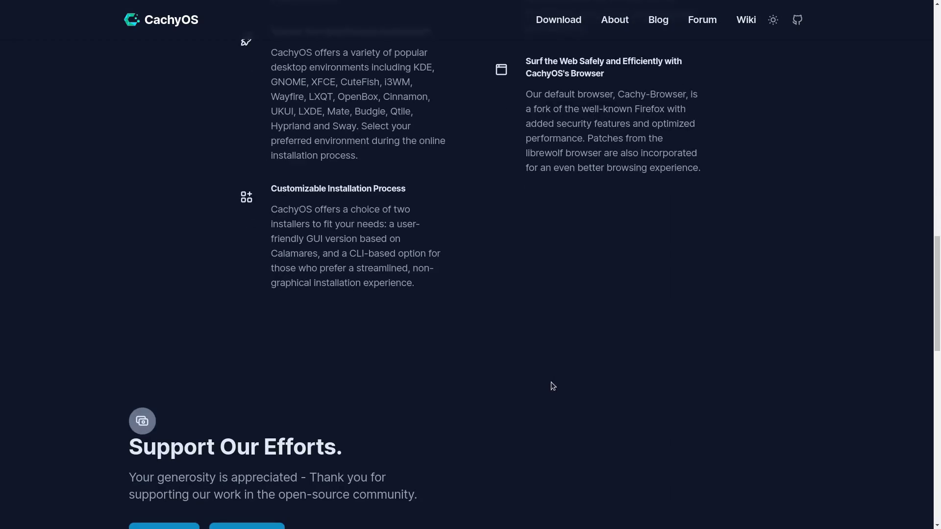
pyautogui.scroll(-4, 553, 386)
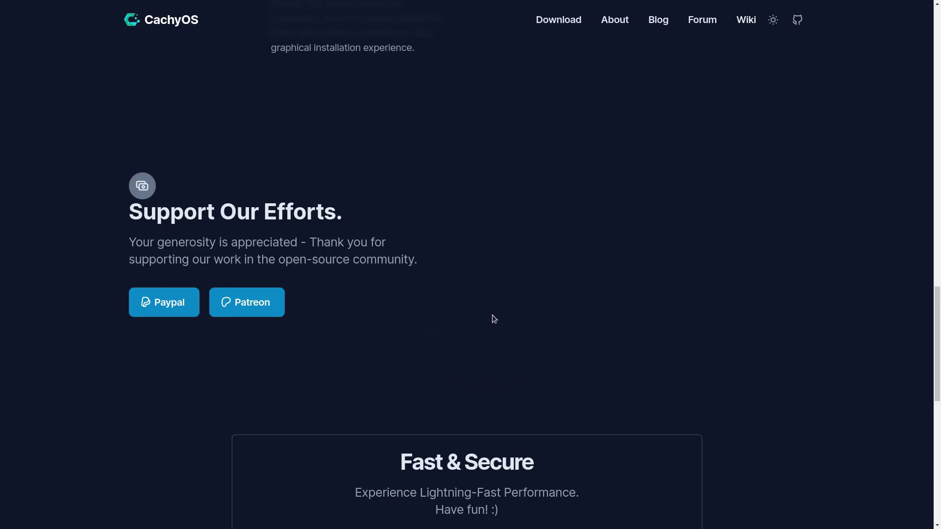
pyautogui.scroll(-8, 492, 319)
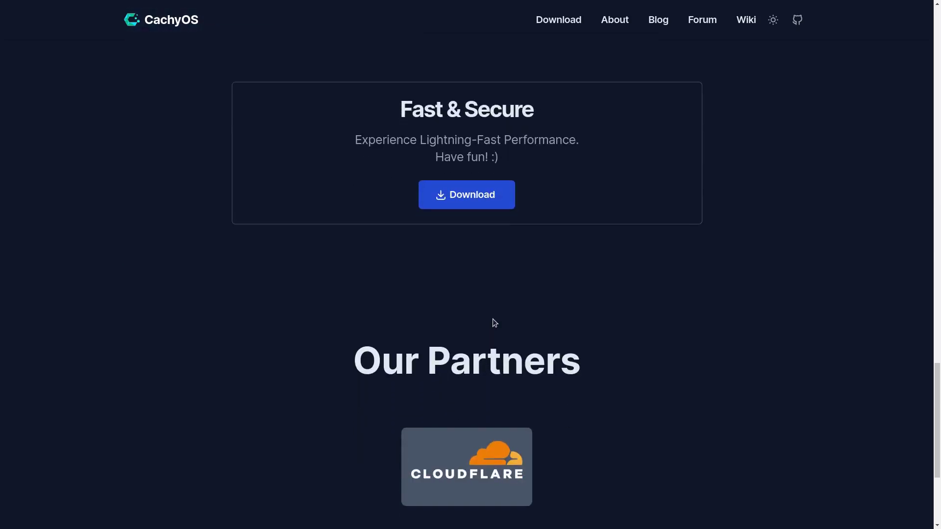
pyautogui.scroll(-2, 491, 324)
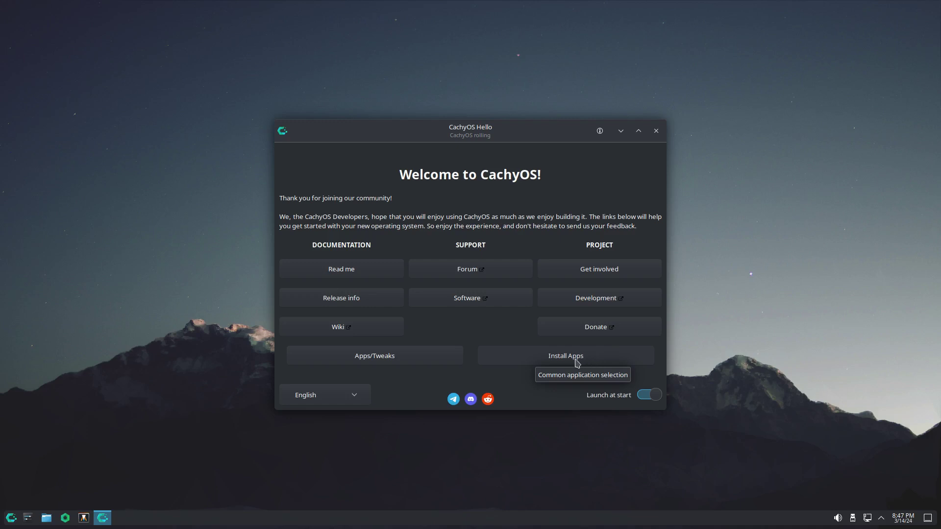
pyautogui.click(356, 397)
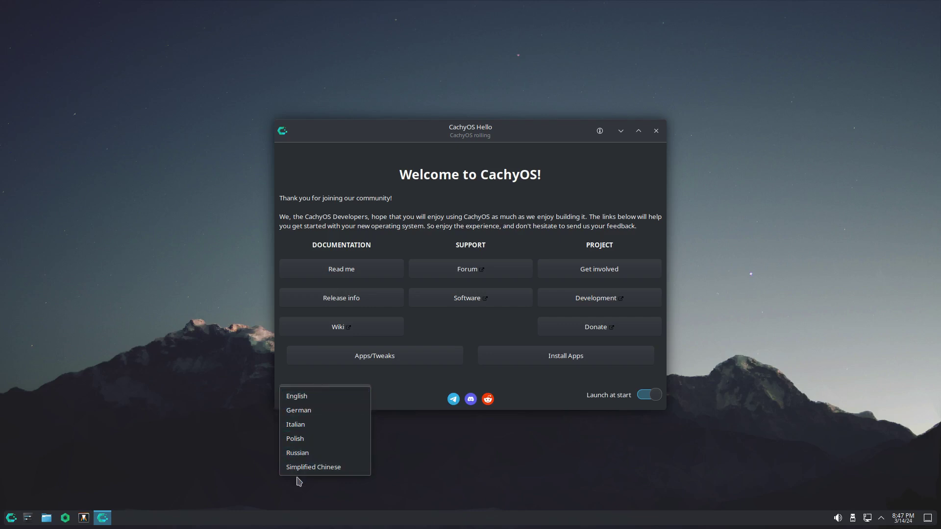
pyautogui.click(392, 382)
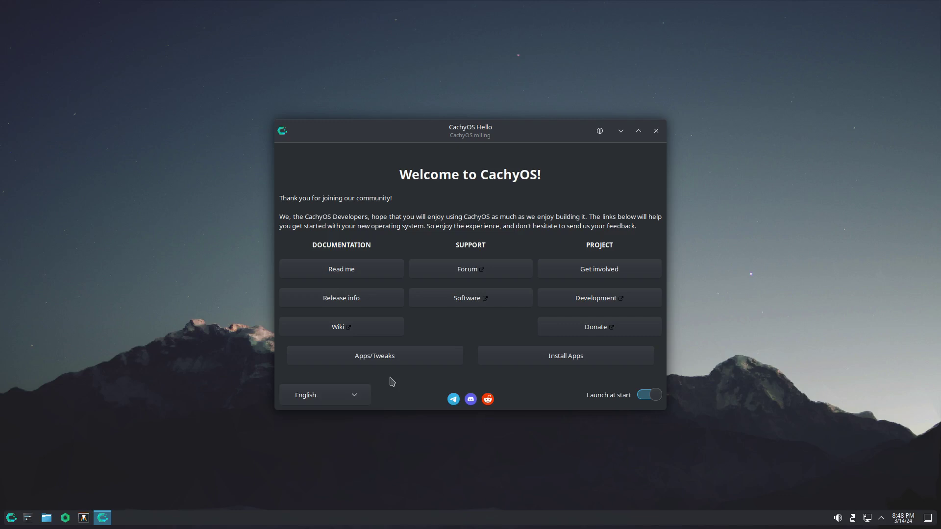
pyautogui.click(339, 271)
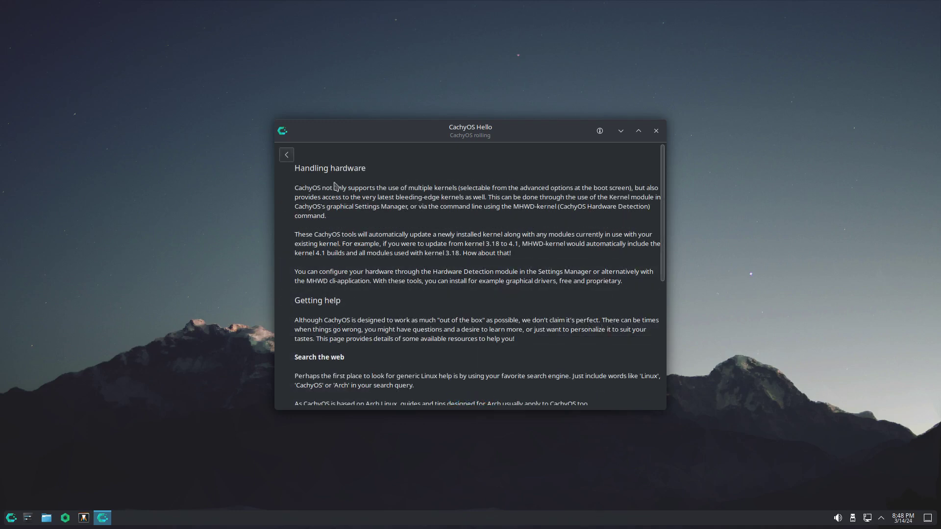
pyautogui.scroll(-5, 451, 216)
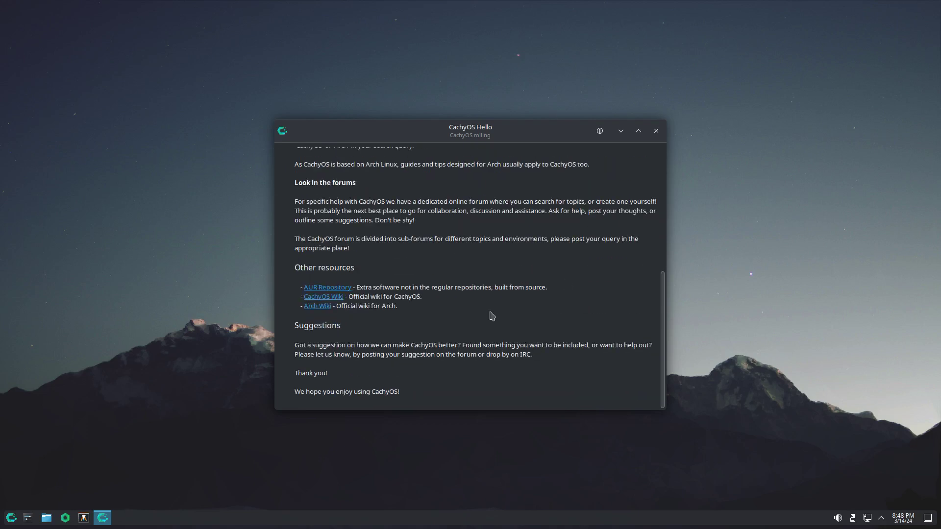
pyautogui.scroll(2, 495, 352)
pyautogui.scroll(-2, 376, 334)
pyautogui.scroll(5, 531, 363)
pyautogui.click(289, 156)
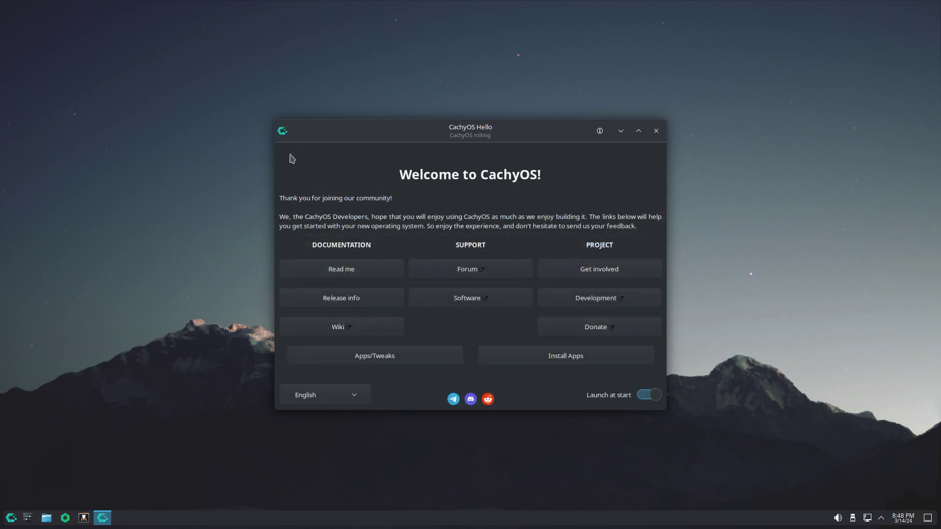
pyautogui.click(328, 299)
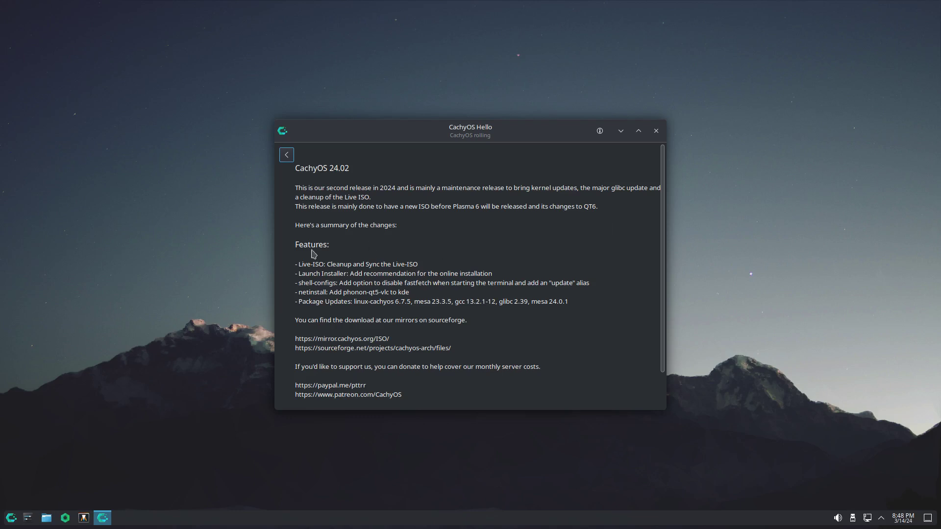
pyautogui.scroll(-2, 306, 271)
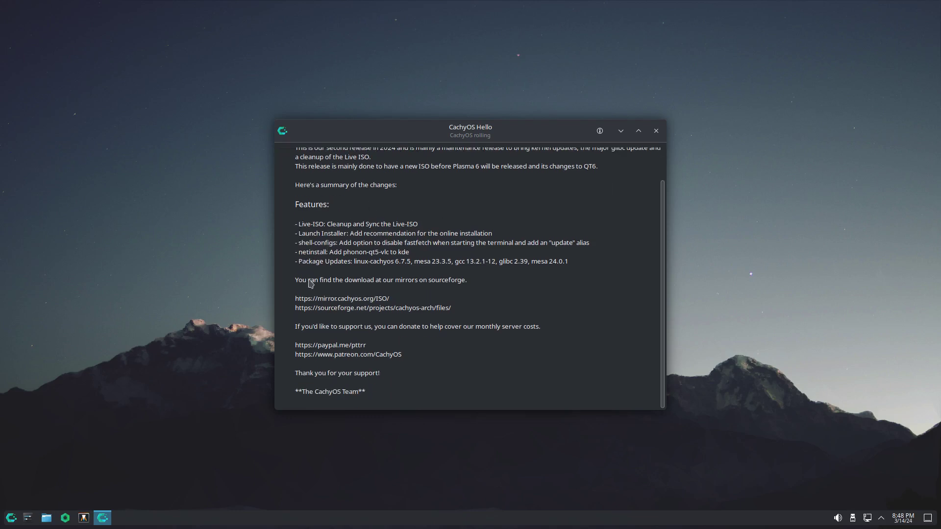
pyautogui.scroll(2, 406, 358)
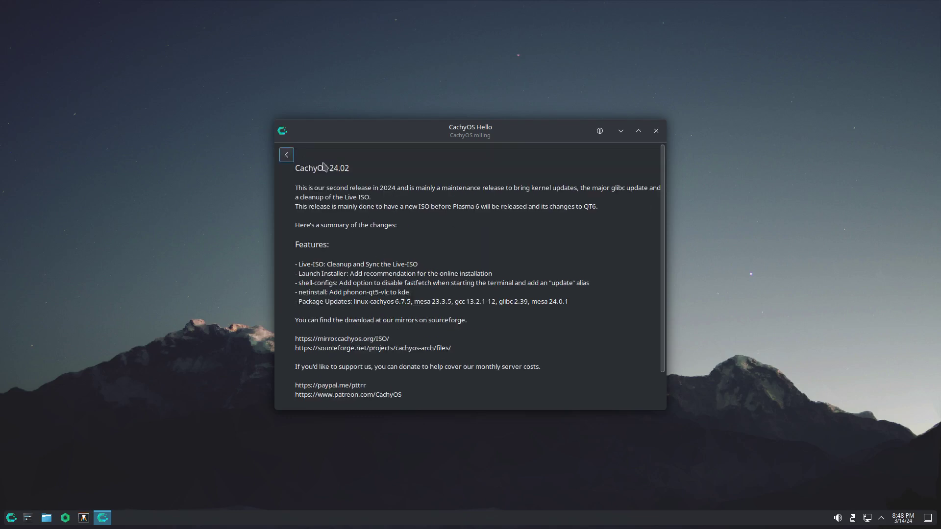
pyautogui.click(292, 155)
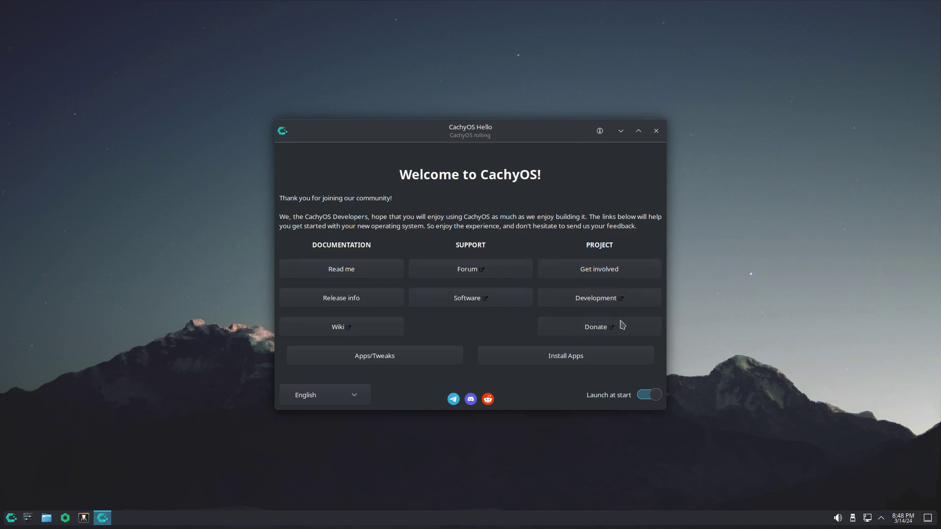
pyautogui.click(596, 273)
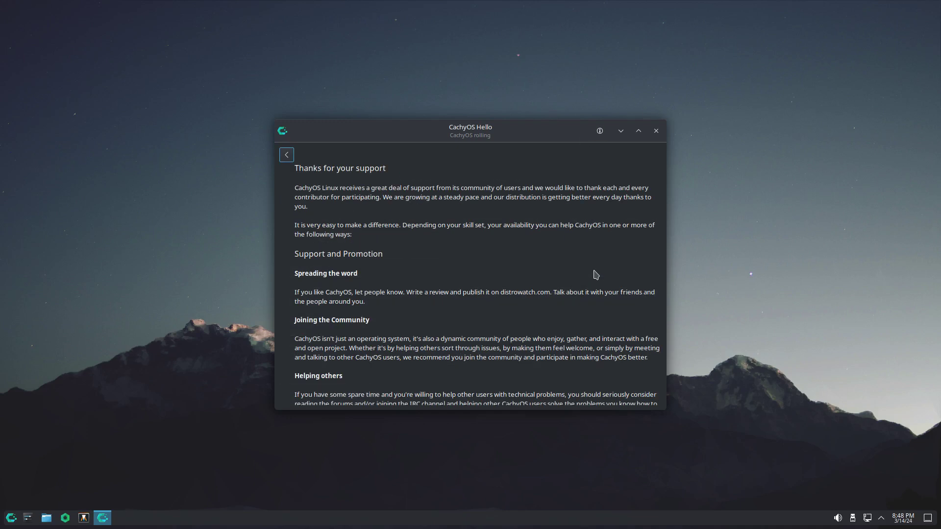
pyautogui.scroll(-6, 510, 272)
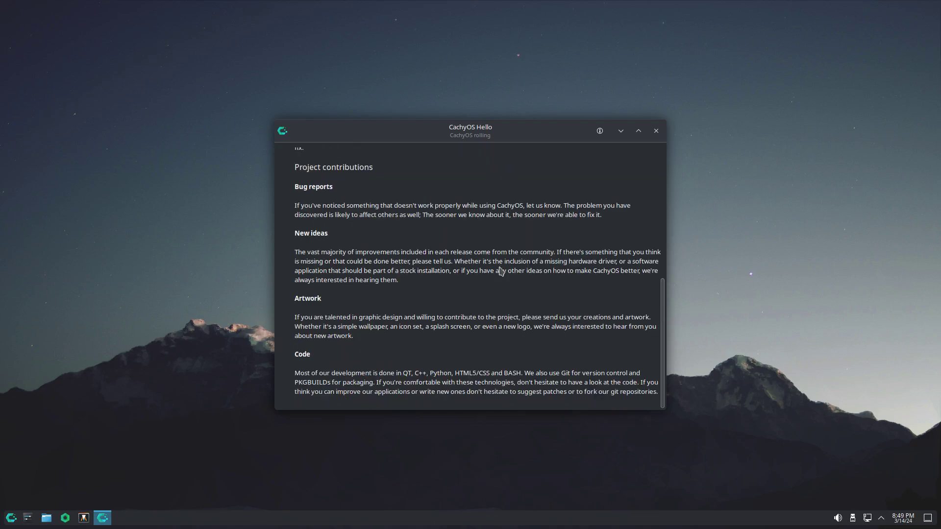
pyautogui.scroll(6, 501, 276)
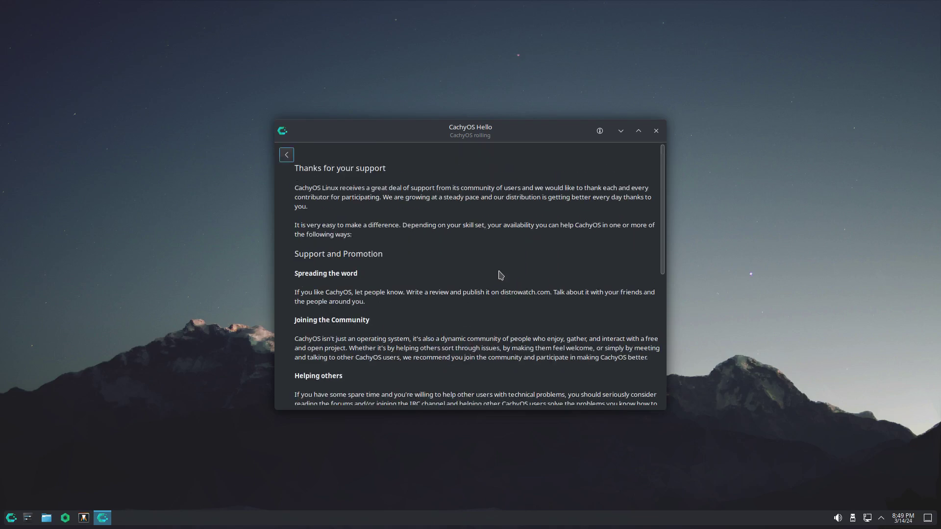
pyautogui.click(286, 155)
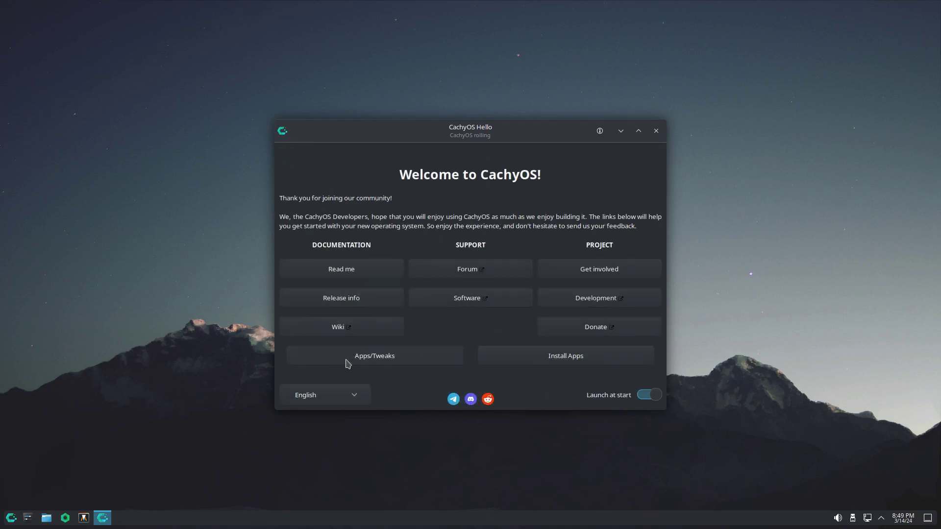
# Switch CachyOS Hello to its Apps/Tweaks page listing tweaks, fixes and bundled apps.
pyautogui.click(372, 357)
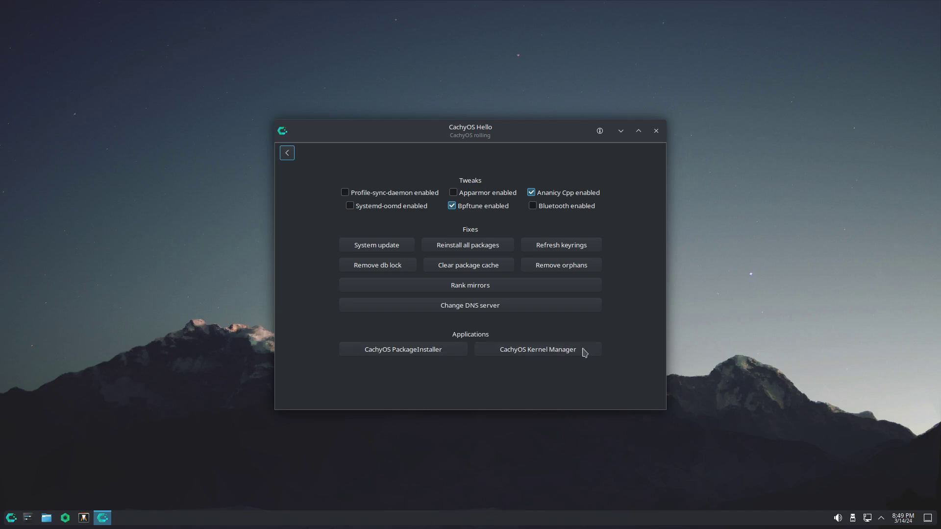
# Launch the CachyOS PackageInstaller and authenticate with the administrator password.
pyautogui.click(385, 353)
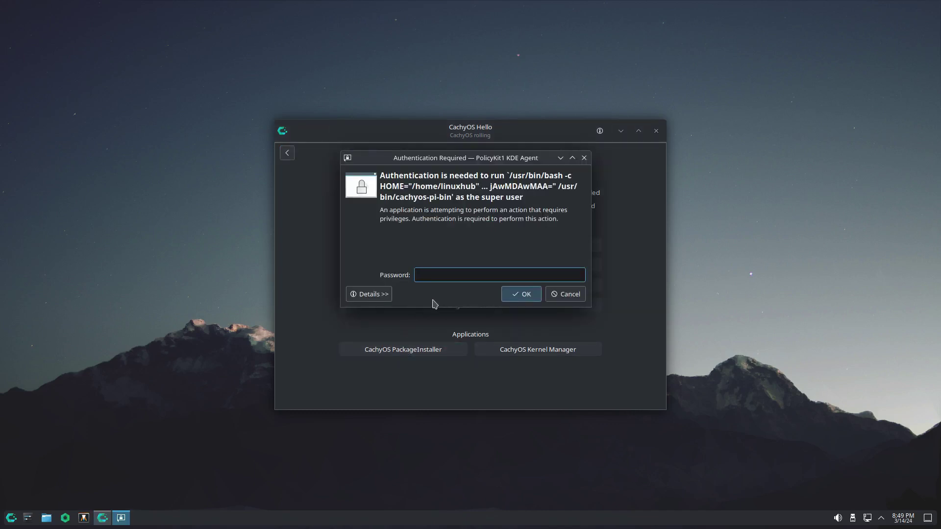
pyautogui.press('Return')
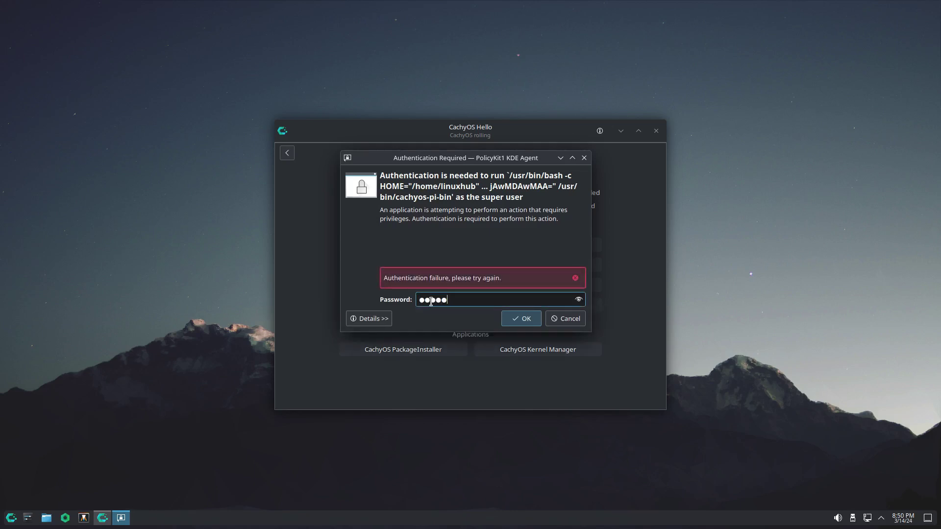
pyautogui.press('Return')
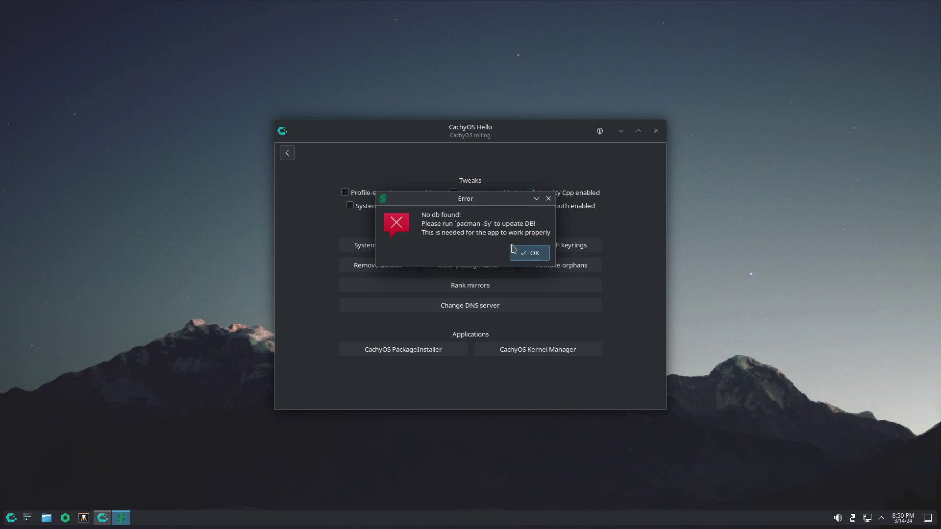
# Dismiss the 'No db found' error and run System update, authorizing with the sudo password.
pyautogui.click(532, 253)
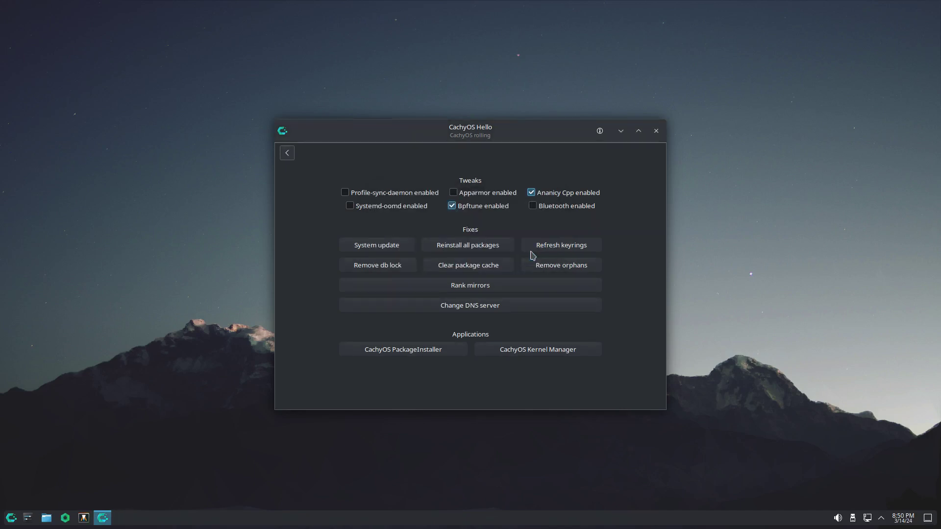
pyautogui.click(360, 247)
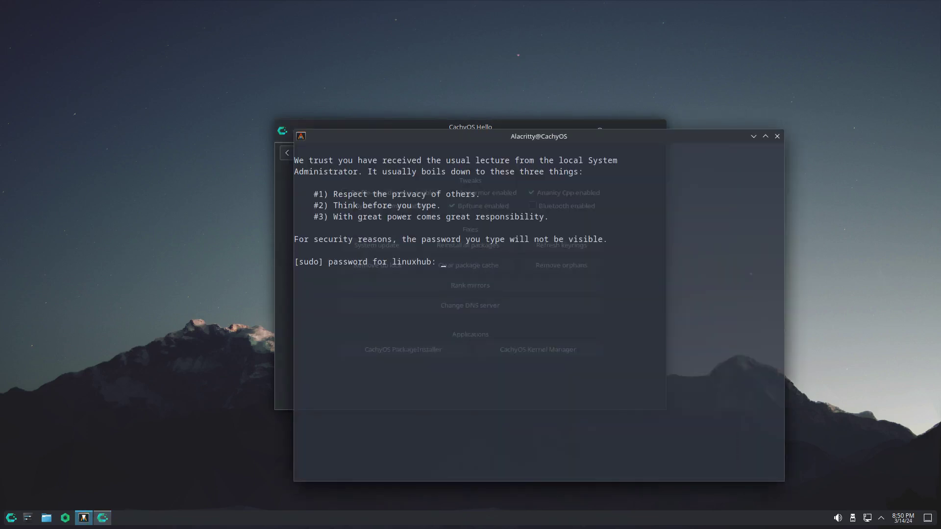
pyautogui.press('Return')
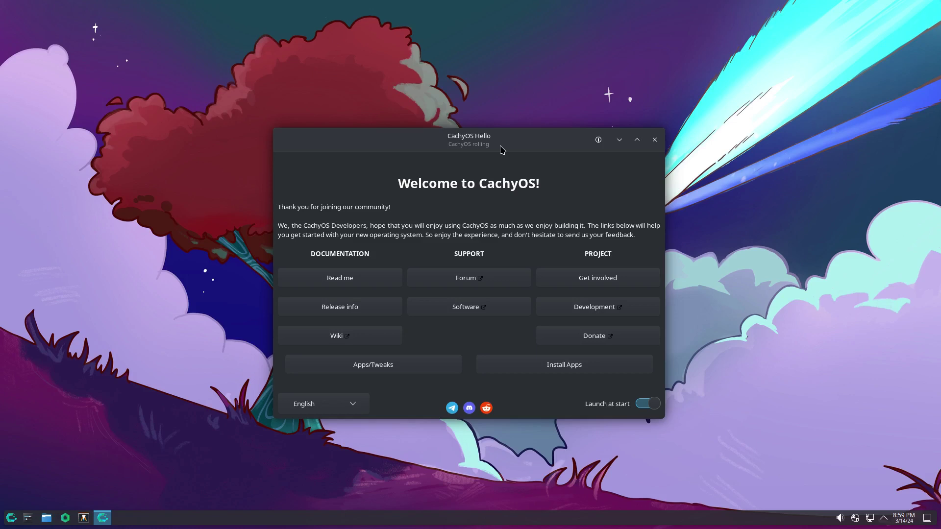
# From Apps/Tweaks, launch the CachyOS Package Installer and authenticate with the account password.
pyautogui.click(375, 367)
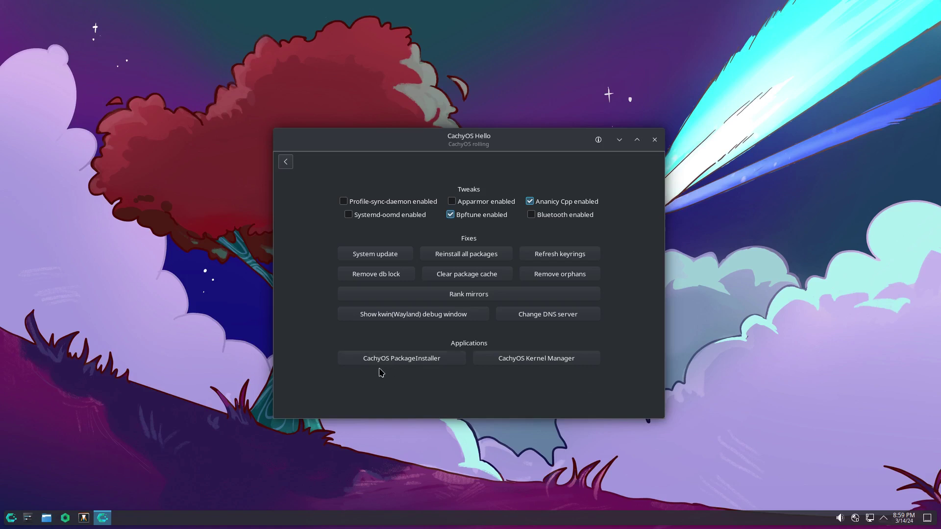
pyautogui.click(411, 361)
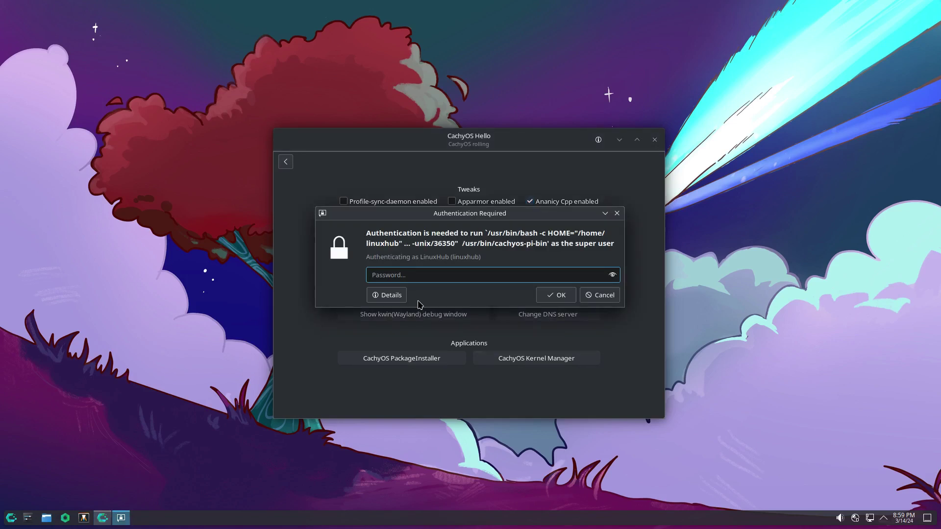
pyautogui.write('•••')
pyautogui.press('Return')
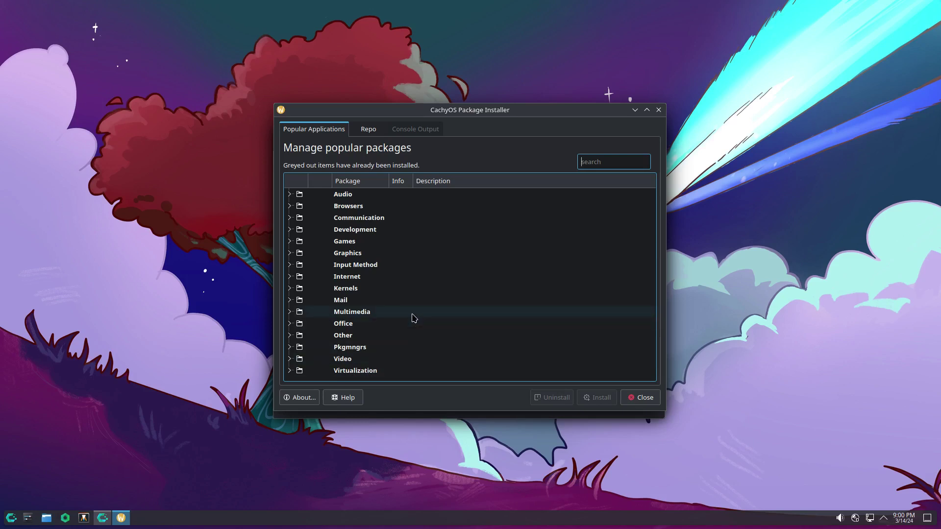
# Mark audacity under the Audio category, install it and confirm until the Done notice.
pyautogui.click(289, 195)
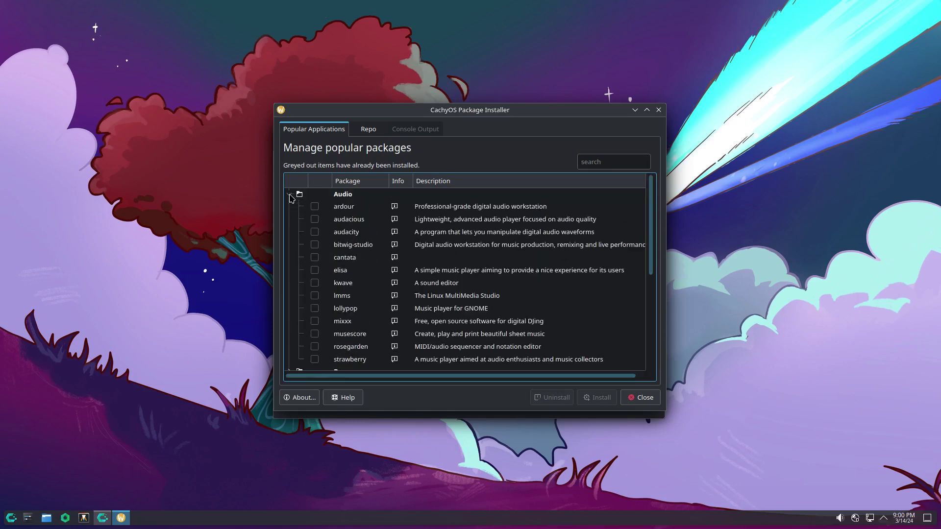
pyautogui.click(314, 233)
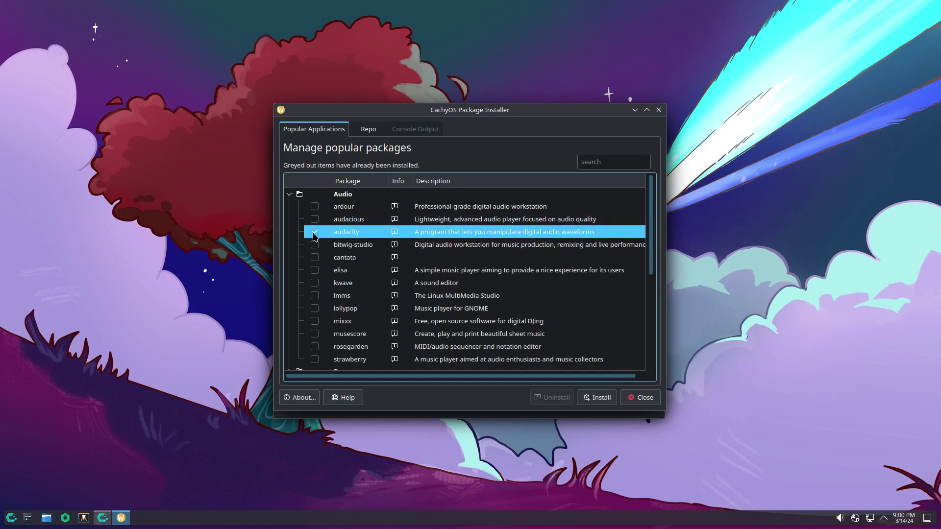
pyautogui.click(609, 400)
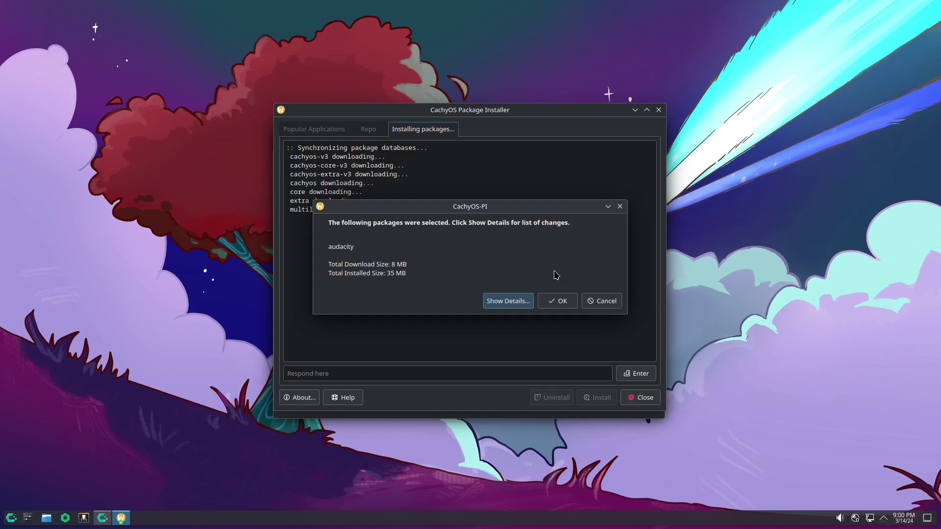
pyautogui.click(556, 301)
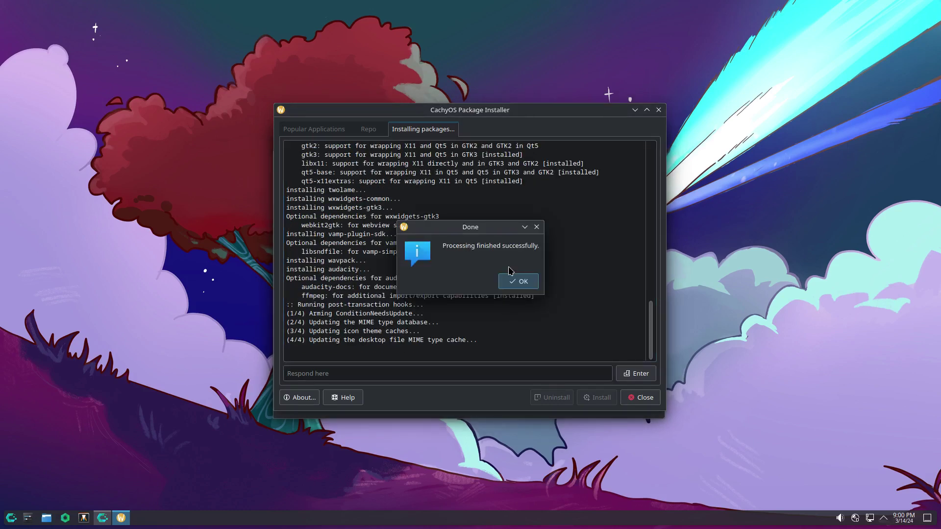
pyautogui.click(513, 283)
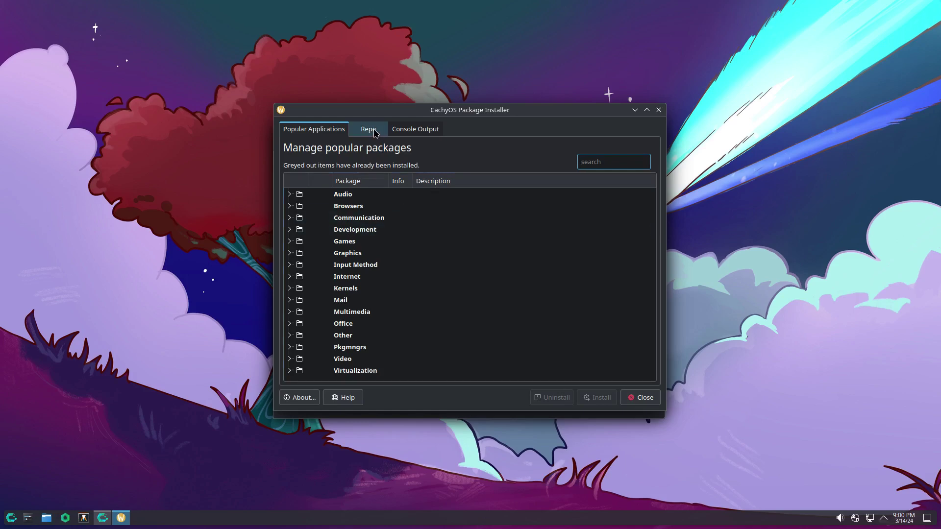
# Browse the Repo and Console Output tabs, glance at About, then close the installer.
pyautogui.click(371, 133)
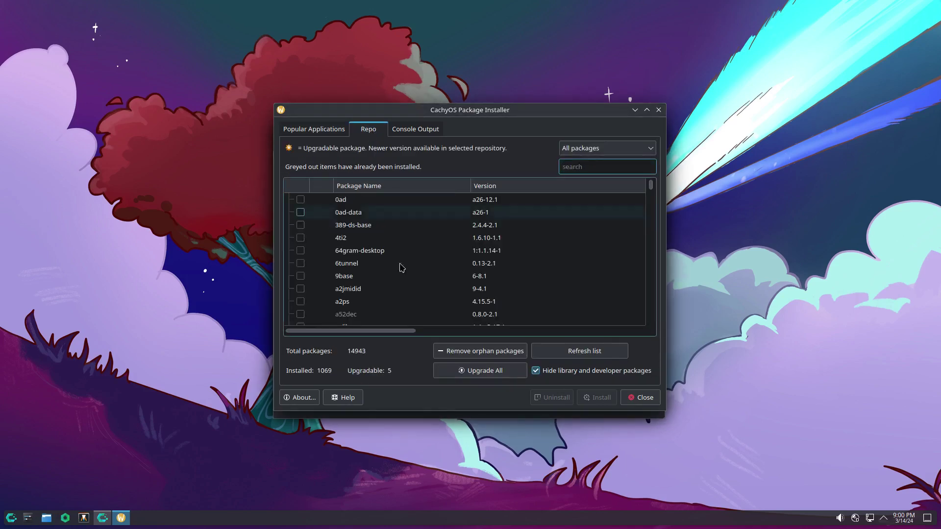
pyautogui.click(412, 131)
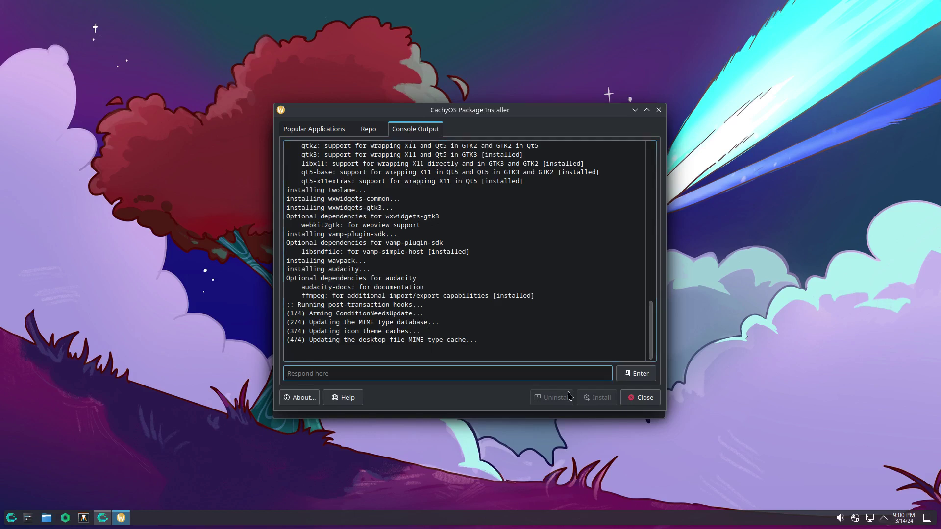
pyautogui.click(300, 397)
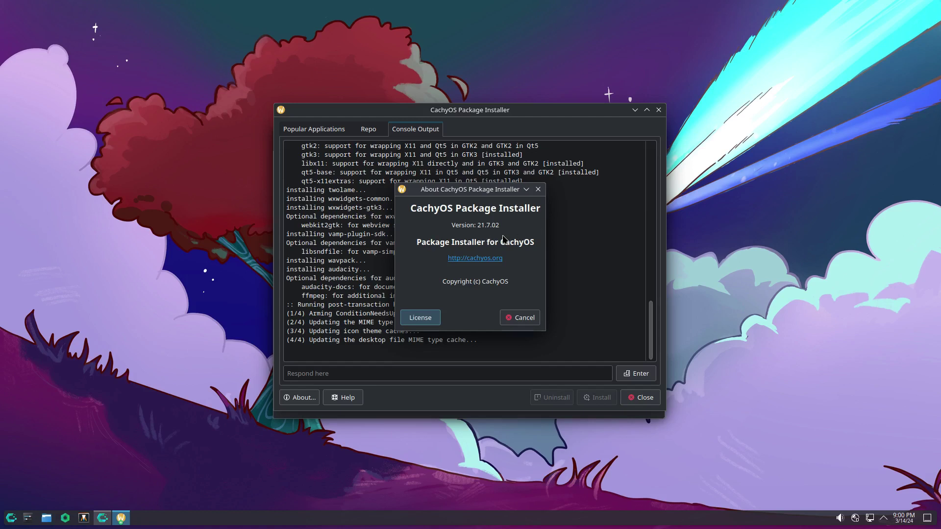
pyautogui.click(519, 318)
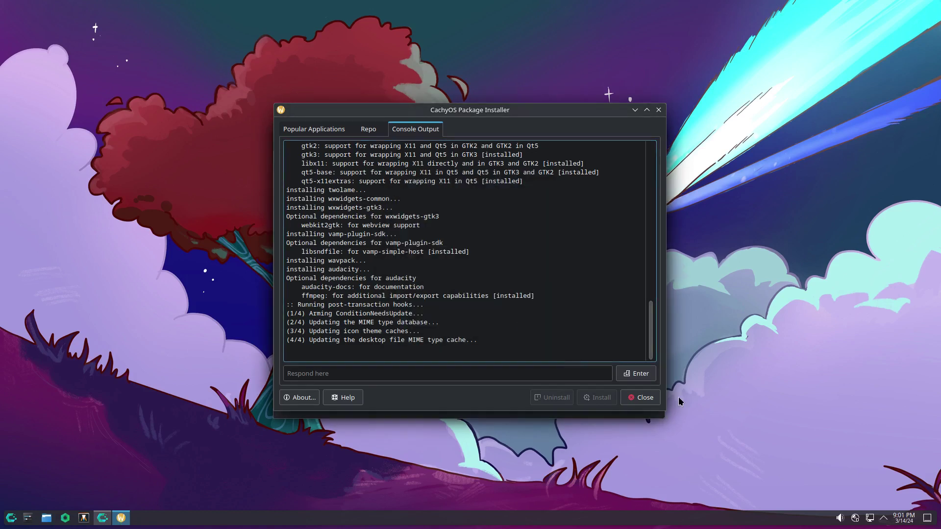
pyautogui.click(639, 398)
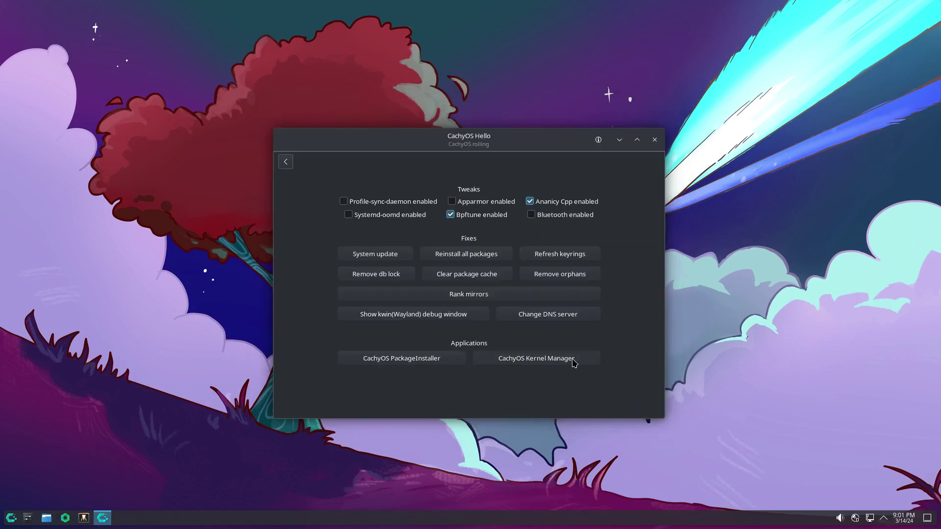
pyautogui.click(543, 362)
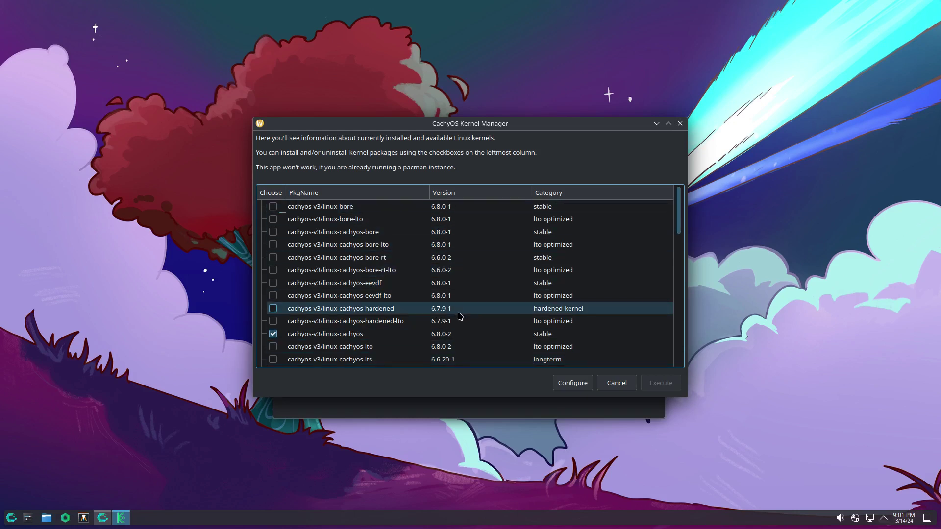
pyautogui.scroll(-8, 459, 318)
pyautogui.scroll(-2, 460, 321)
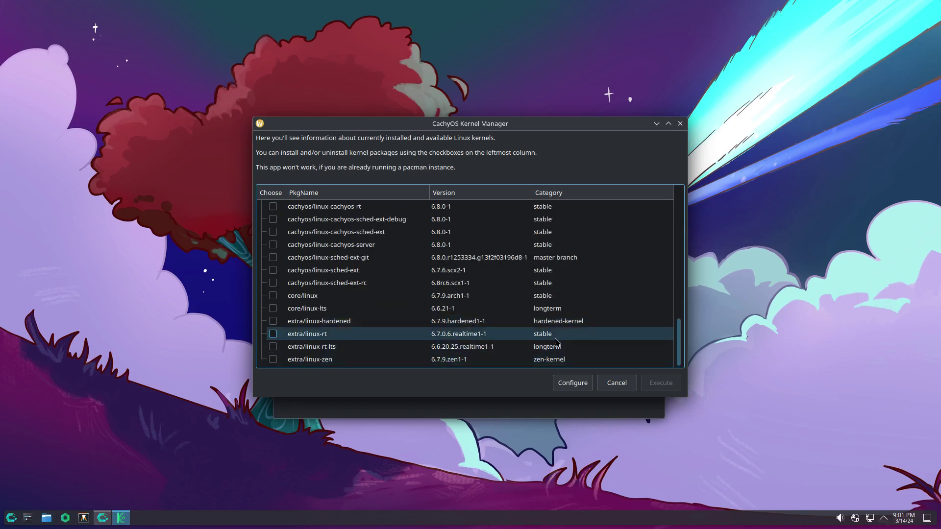
pyautogui.scroll(7, 511, 337)
pyautogui.scroll(5, 511, 337)
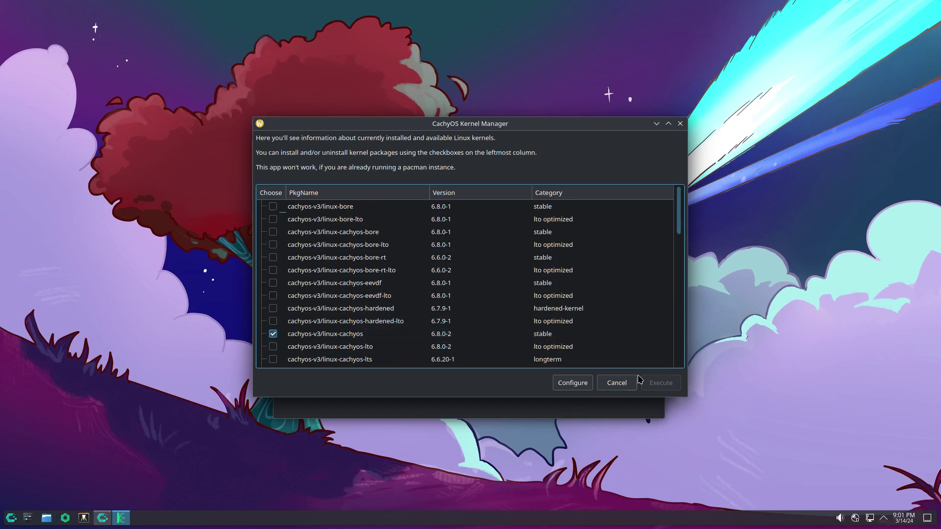
pyautogui.click(619, 386)
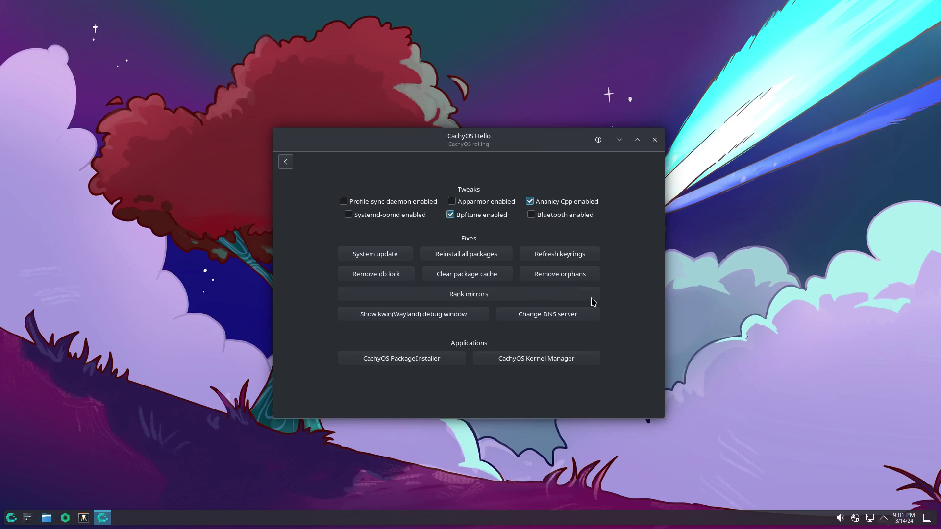
# Go back to the Hello welcome page and choose Install Apps.
pyautogui.click(287, 163)
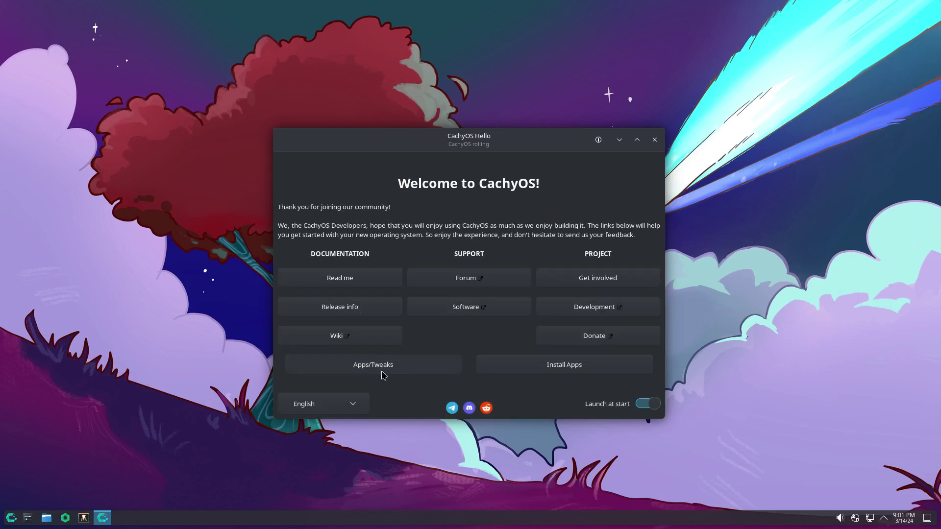
pyautogui.click(573, 367)
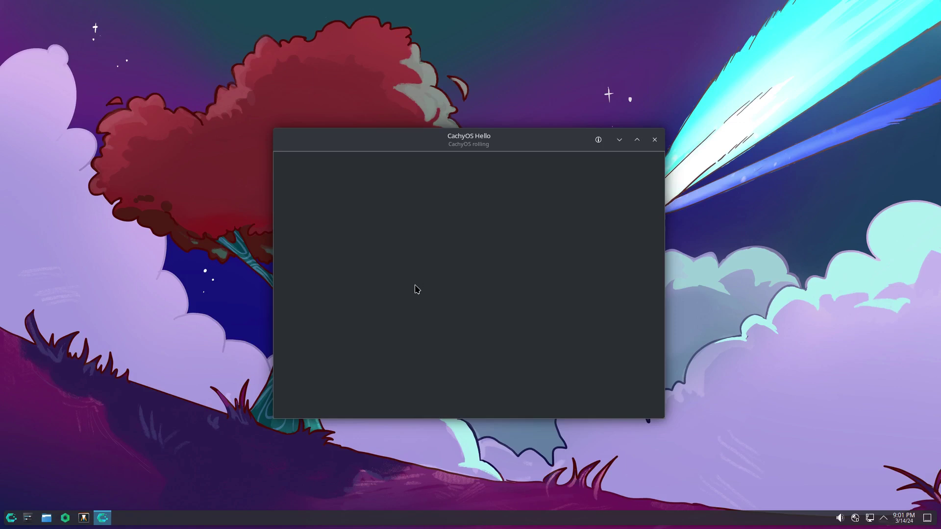
# Drag the Hello window by its title bar to reposition it slightly on the desktop.
pyautogui.moveTo(337, 142); pyautogui.dragTo(361, 151)
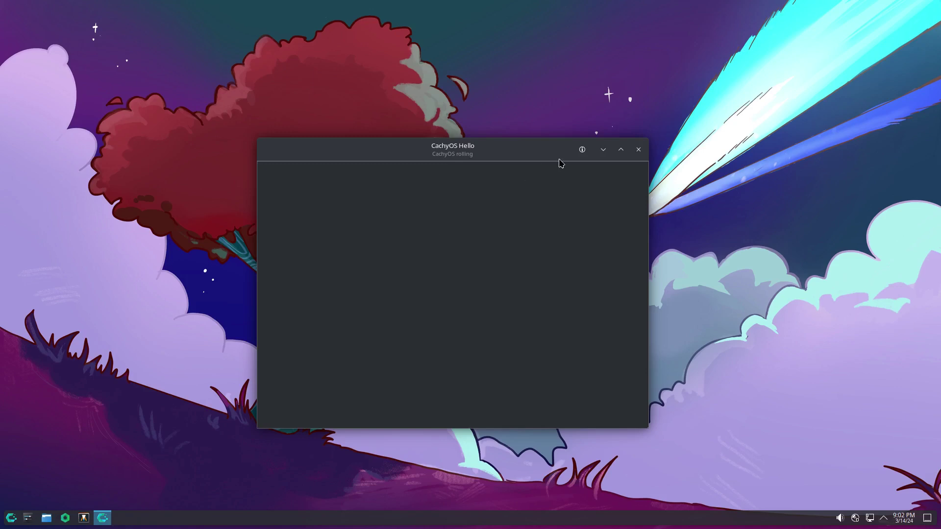
pyautogui.moveTo(334, 152)
pyautogui.mouseDown()
pyautogui.moveTo(281, 152)
pyautogui.moveTo(363, 195)
pyautogui.moveTo(351, 142)
pyautogui.moveTo(334, 287)
pyautogui.moveTo(335, 137)
pyautogui.mouseUp()
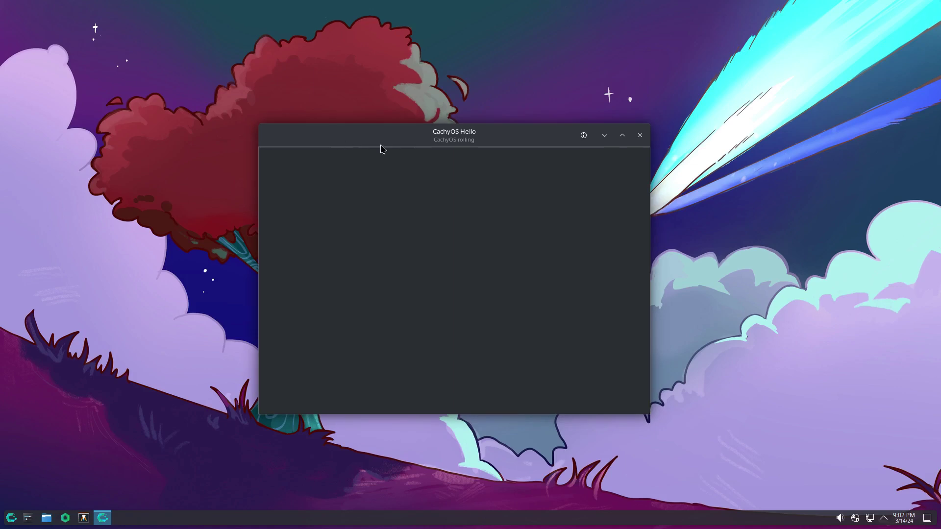
pyautogui.click(640, 135)
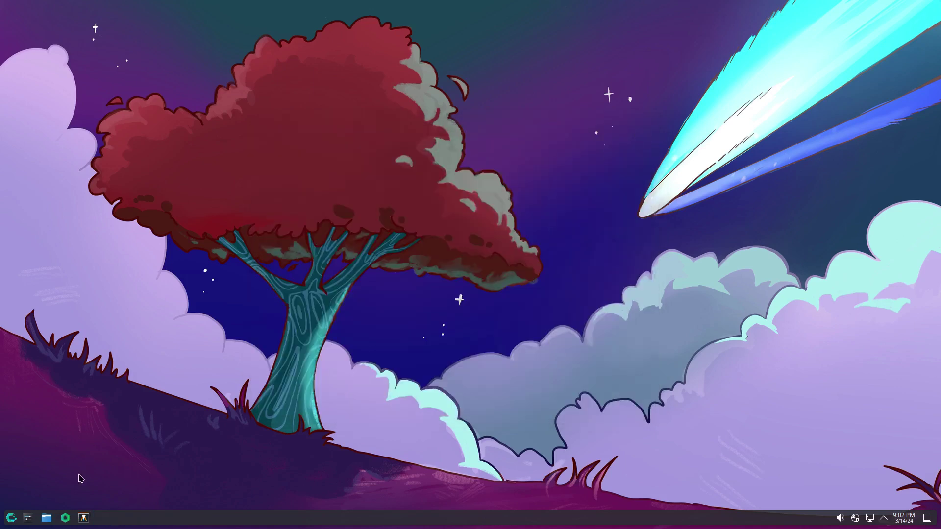
pyautogui.click(13, 521)
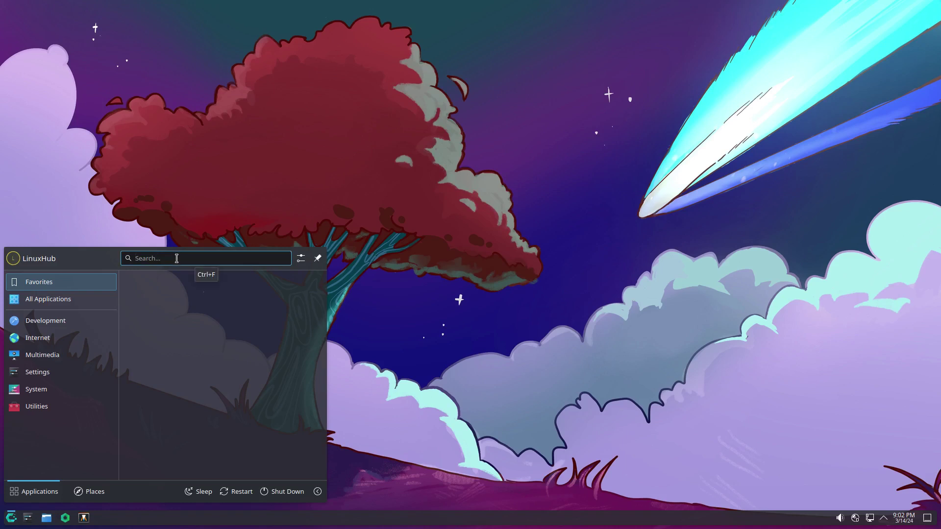
pyautogui.write('welcome')
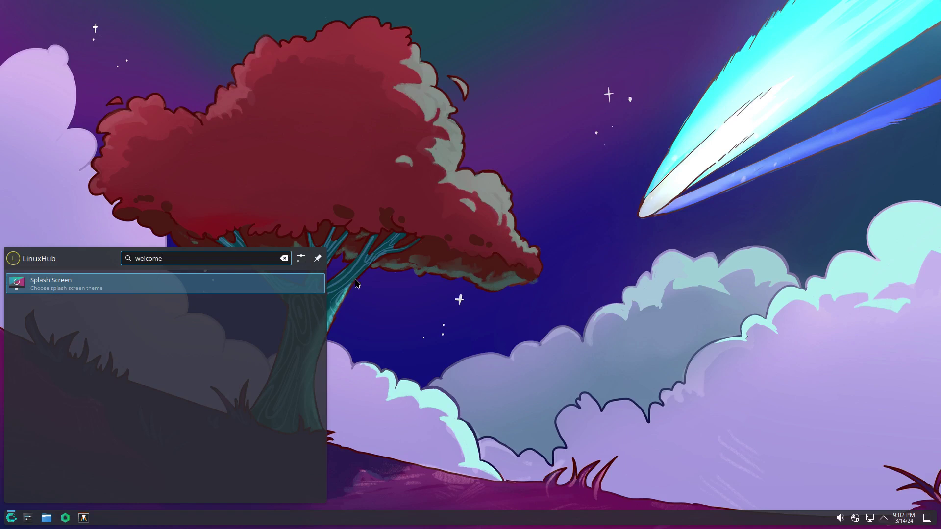
pyautogui.click(284, 259)
pyautogui.click(491, 315)
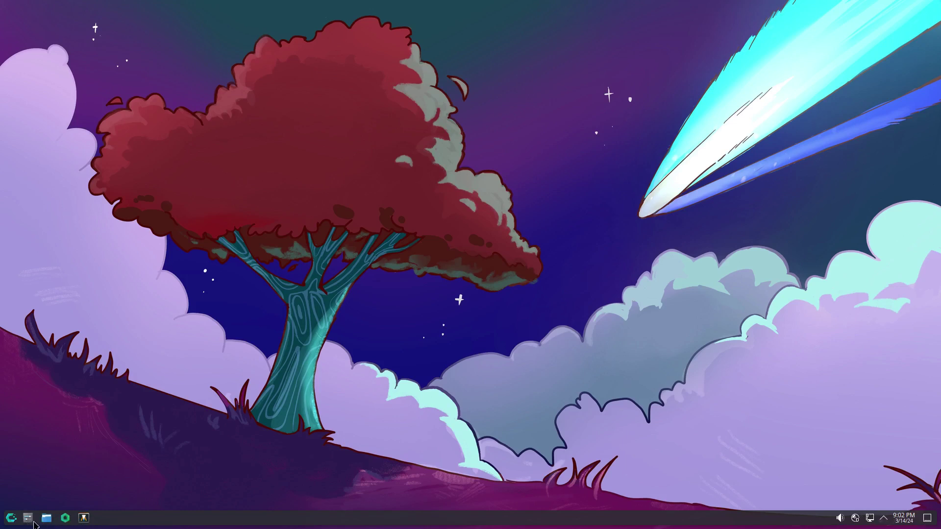
pyautogui.click(12, 520)
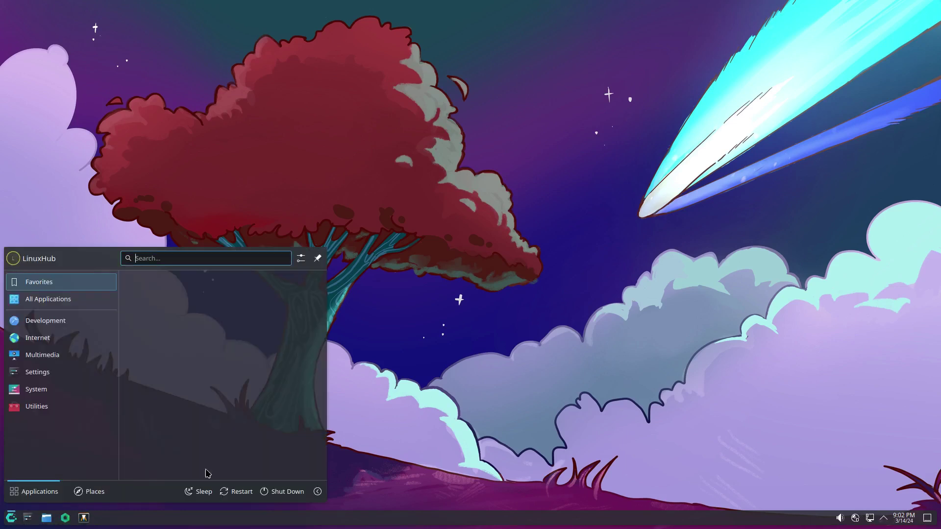
pyautogui.click(402, 342)
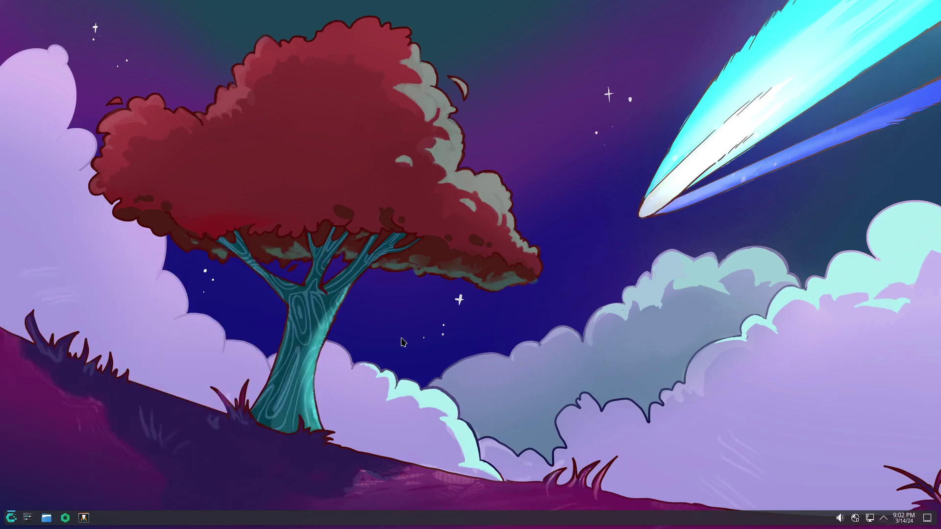
# Open Alacritty maximized and highlight the OS, kernel 6.7.6-1-cachyos, DE and WM-to-Locale summary lines.
pyautogui.click(83, 519)
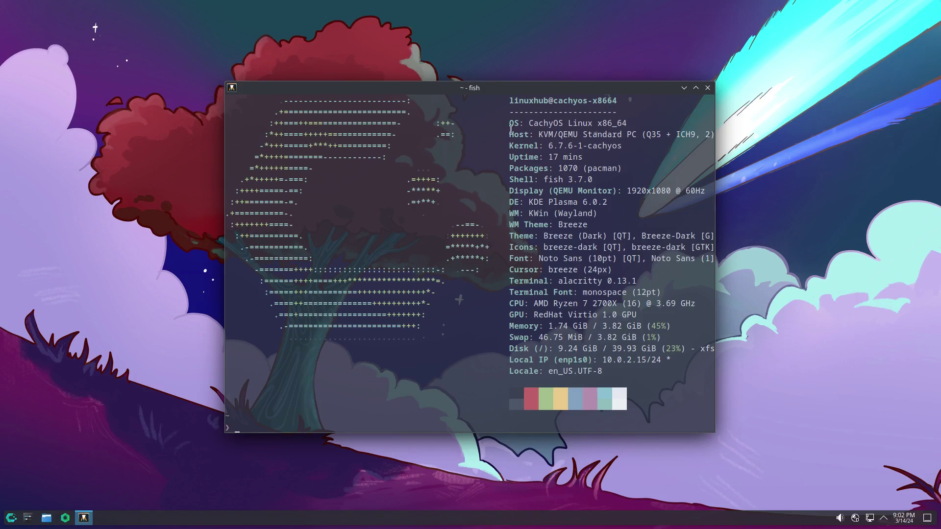
pyautogui.doubleClick(565, 88)
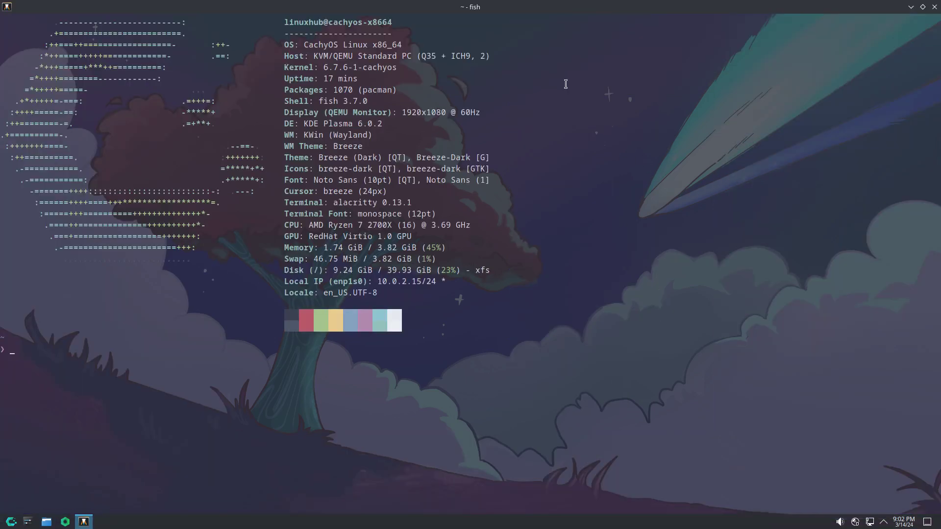
pyautogui.tripleClick(321, 46)
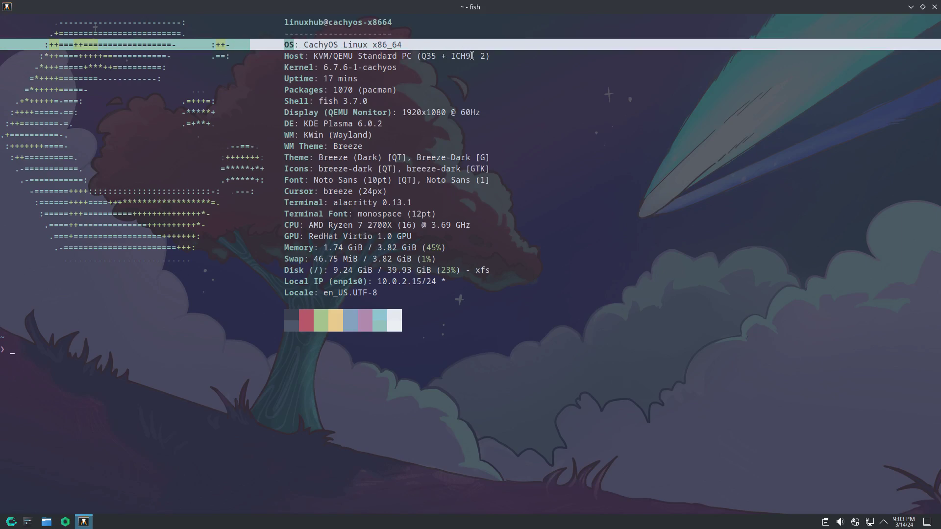
pyautogui.doubleClick(344, 67)
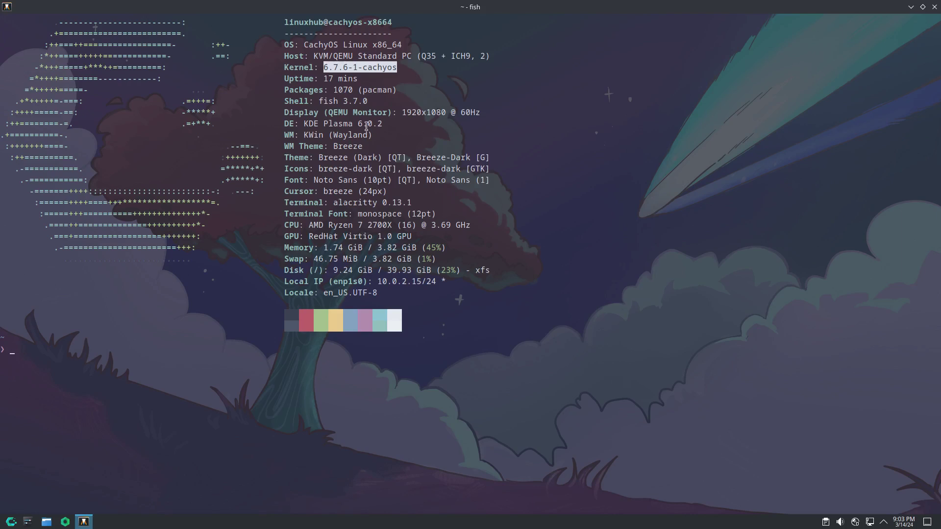
pyautogui.tripleClick(335, 122)
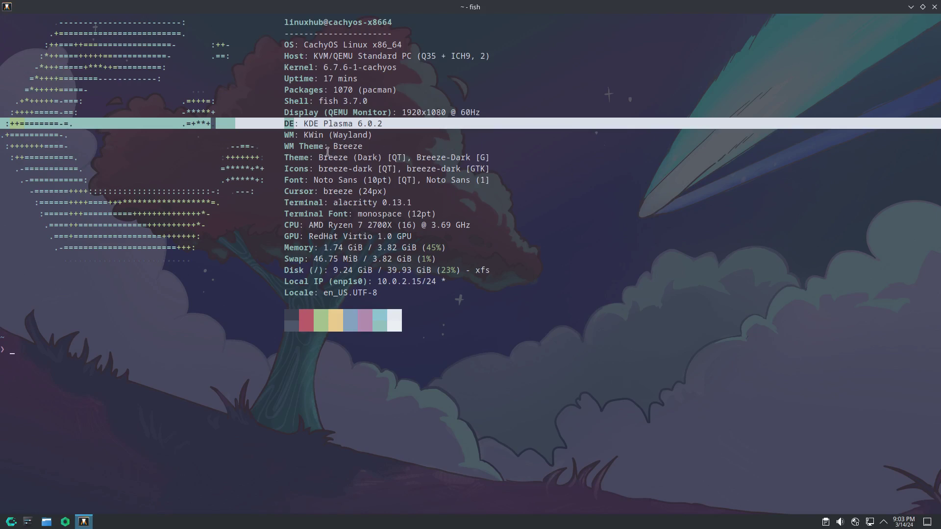
pyautogui.moveTo(266, 132); pyautogui.dragTo(478, 307)
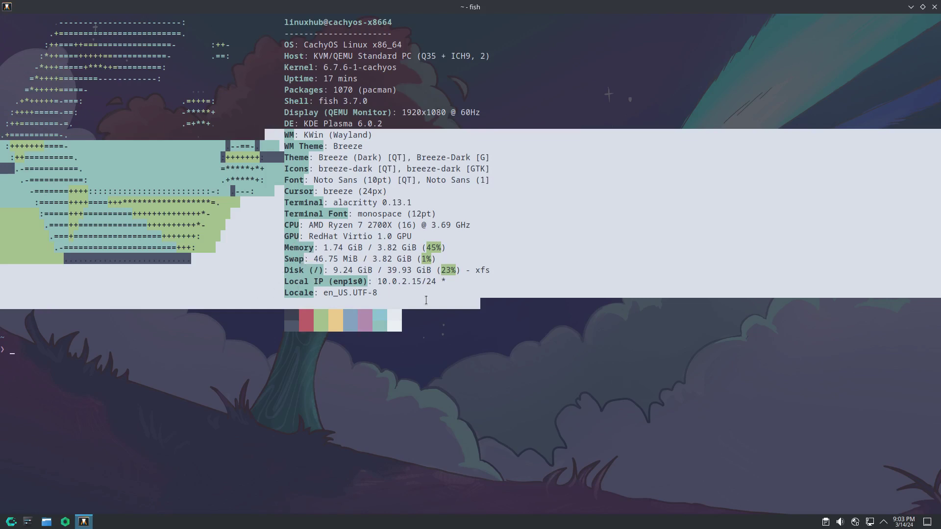
pyautogui.click(547, 120)
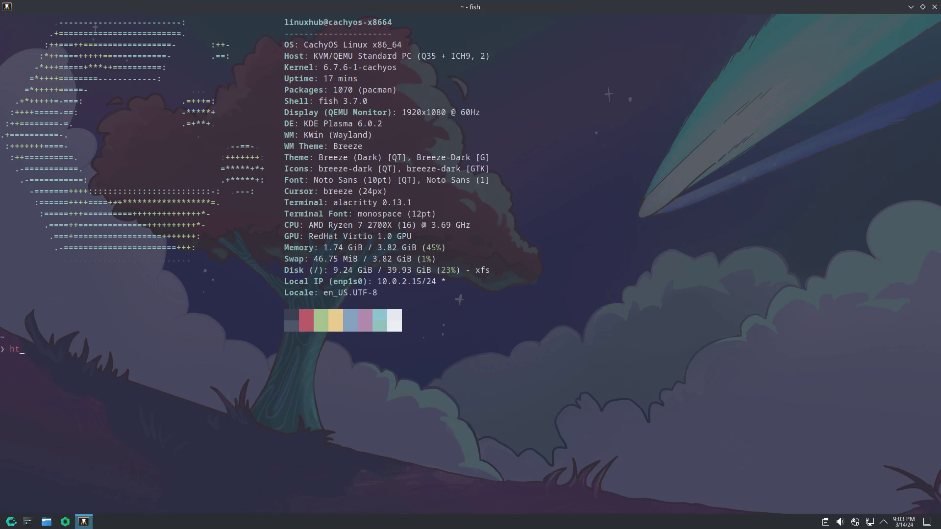
# Run htop then top, highlighting top's header, CPU line and 1826.0 MiB used memory.
pyautogui.press('Return')
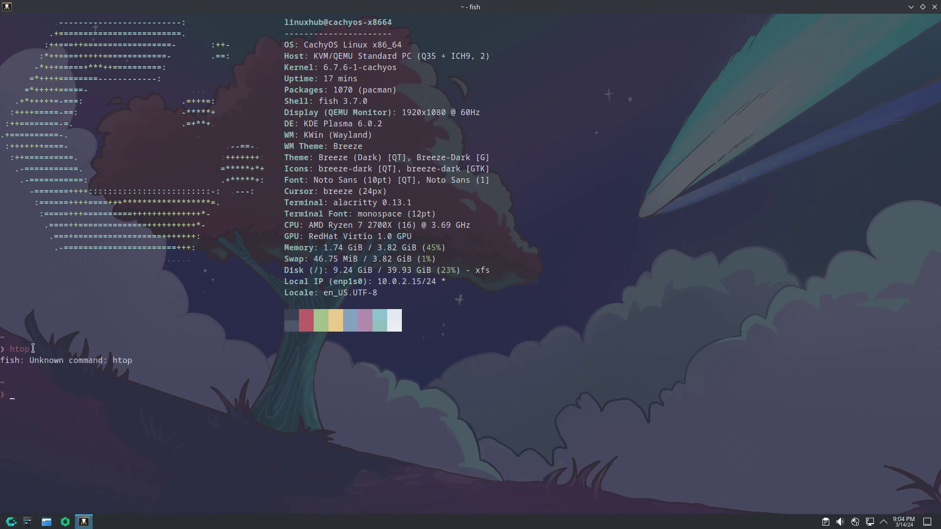
pyautogui.write('top')
pyautogui.press('Return')
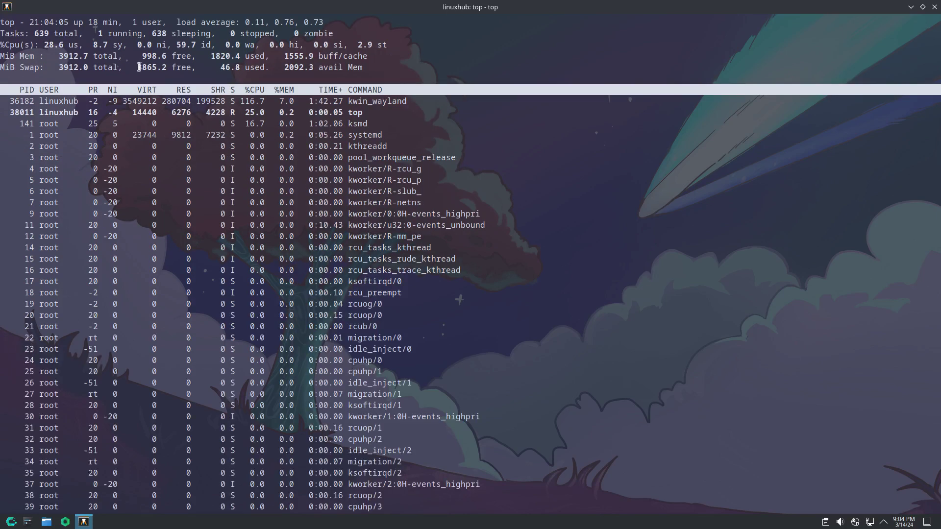
pyautogui.tripleClick(108, 21)
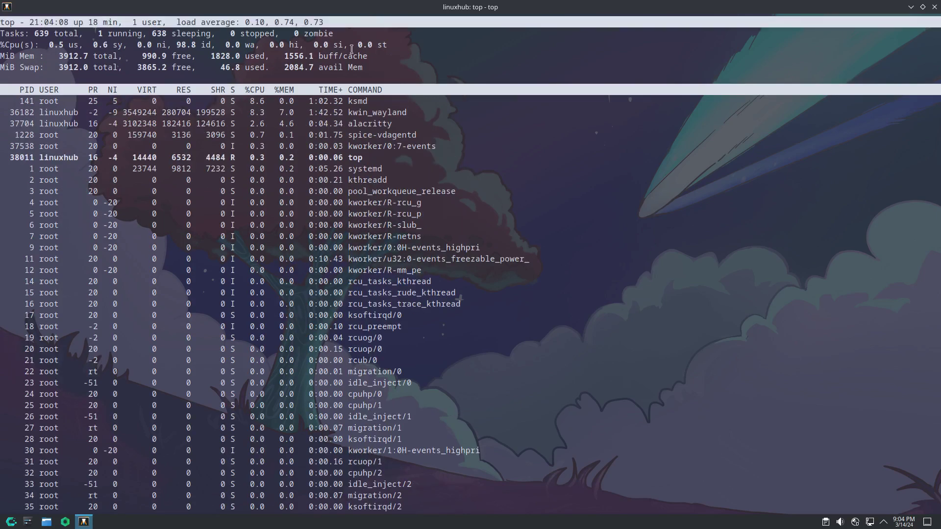
pyautogui.tripleClick(66, 44)
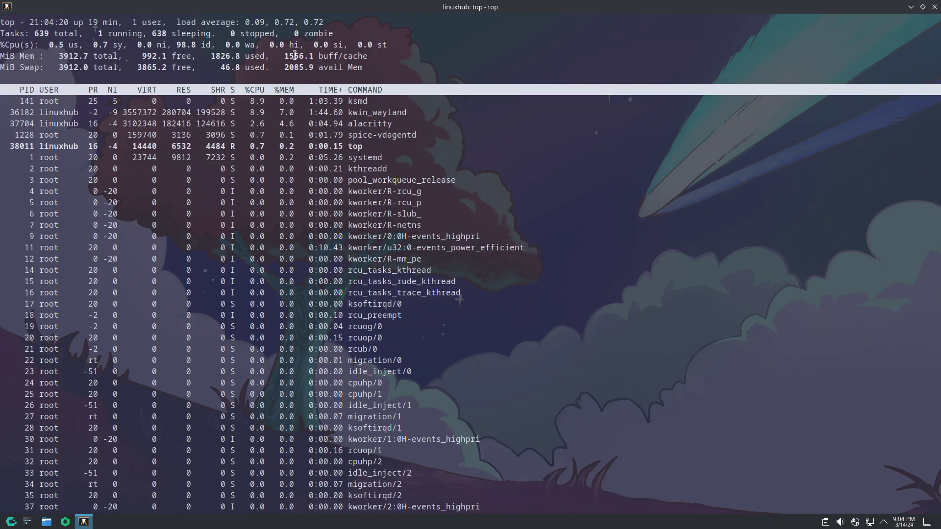
pyautogui.tripleClick(226, 56)
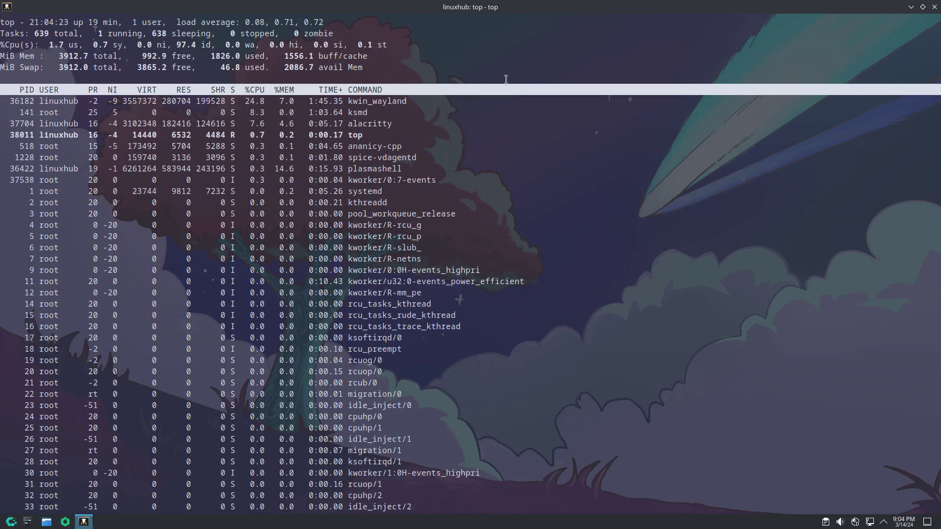
pyautogui.doubleClick(225, 55)
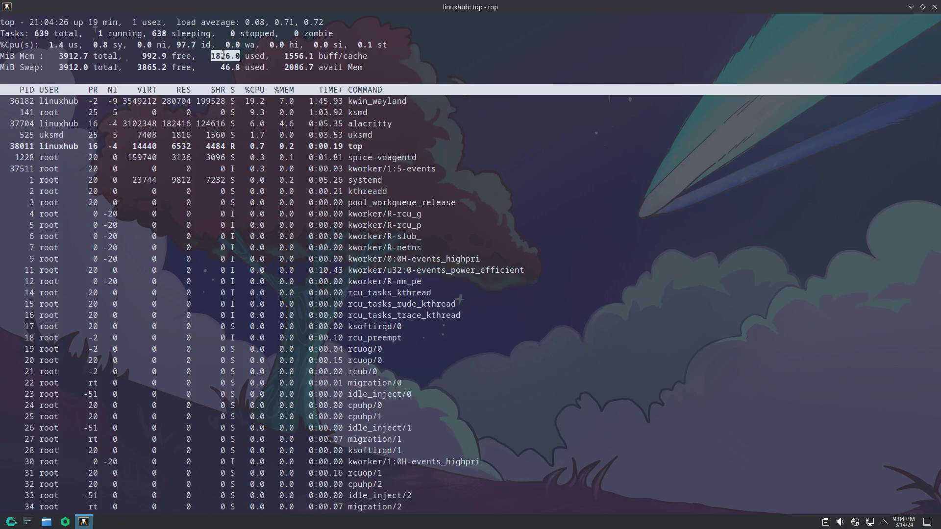
pyautogui.click(221, 66)
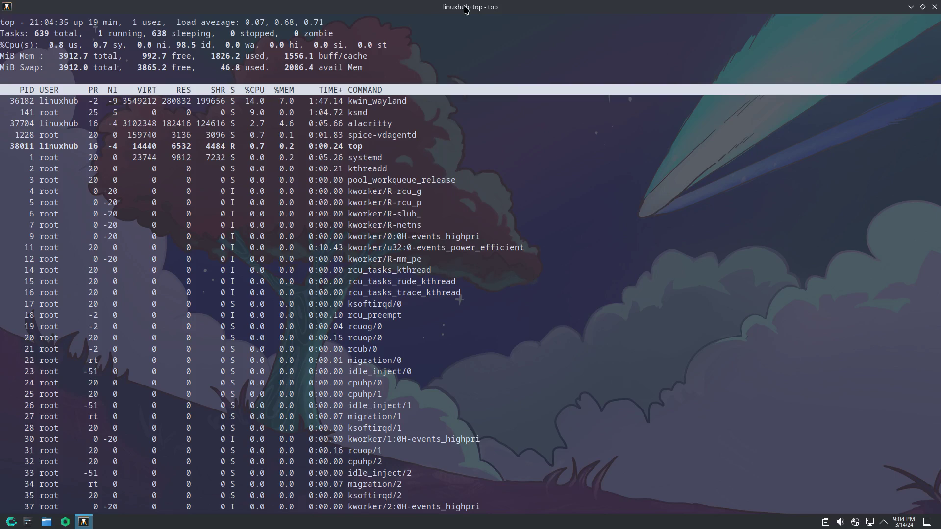
# Close the Alacritty terminal through its taskbar entry's context menu.
pyautogui.click(8, 7)
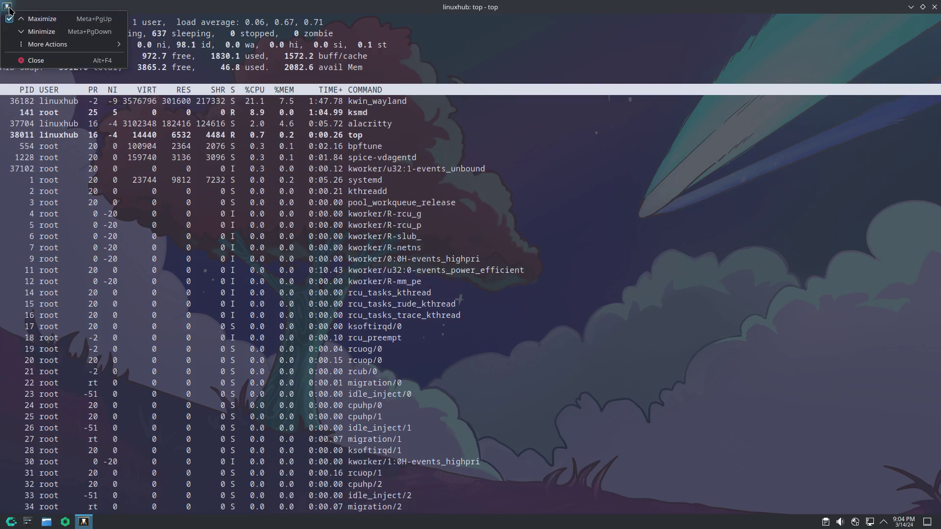
pyautogui.moveTo(48, 45)
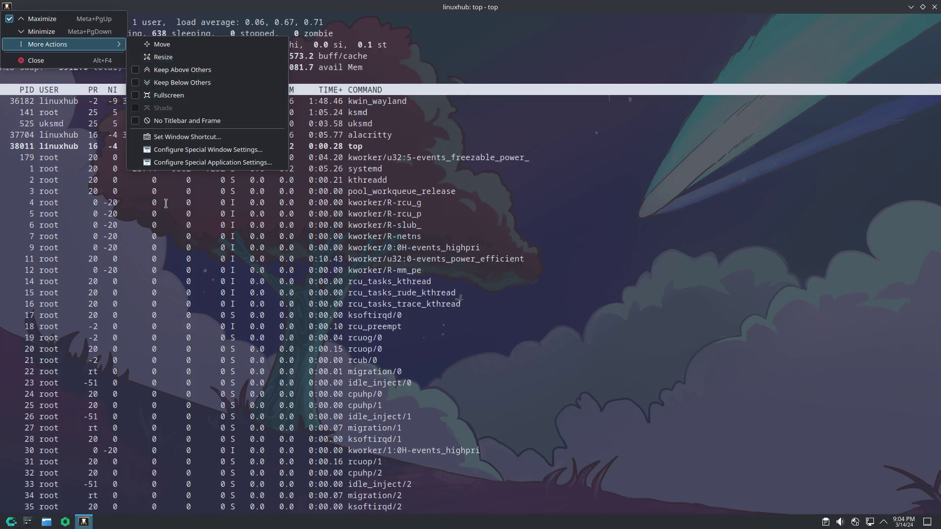
pyautogui.click(497, 215)
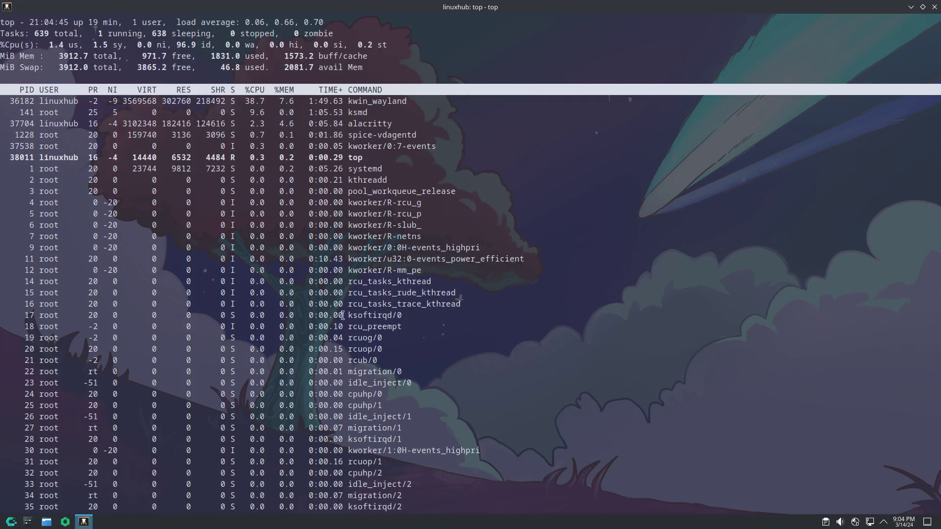
pyautogui.rightClick(84, 522)
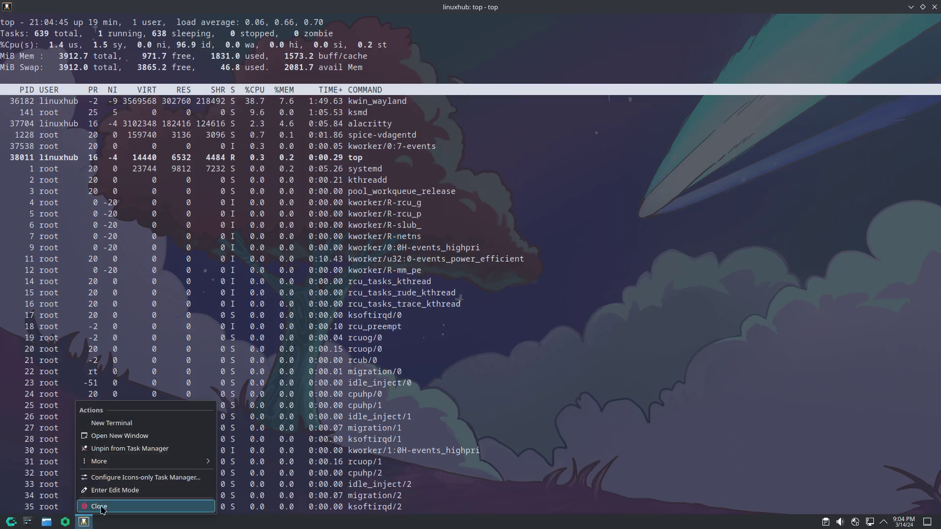
pyautogui.click(103, 510)
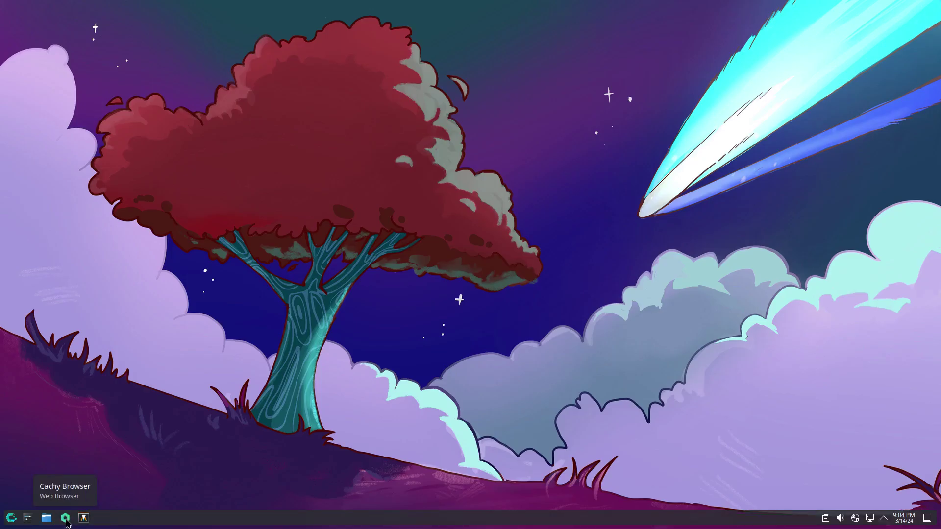
pyautogui.click(66, 518)
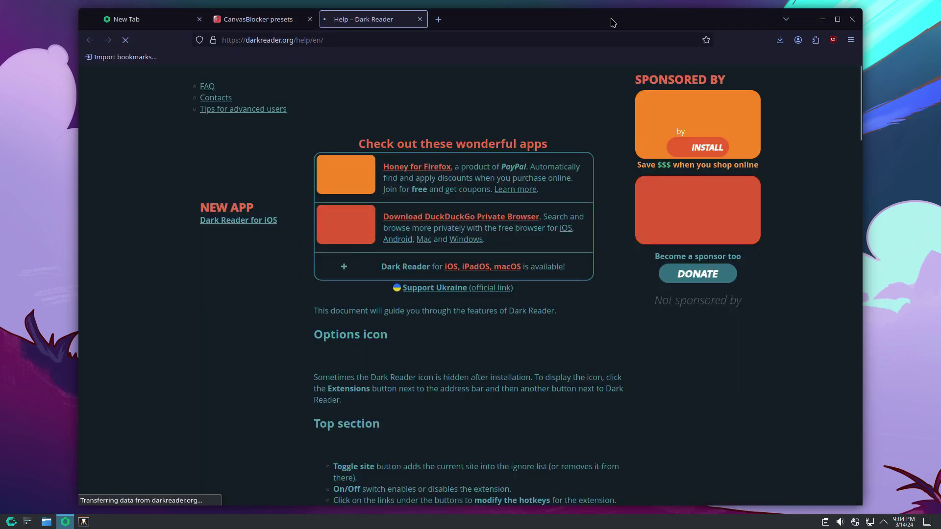
pyautogui.doubleClick(613, 23)
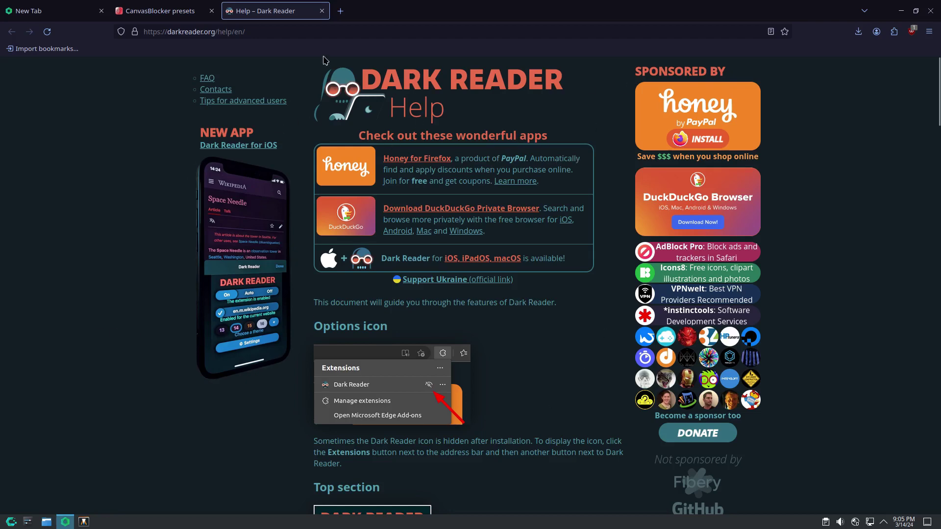
pyautogui.click(321, 11)
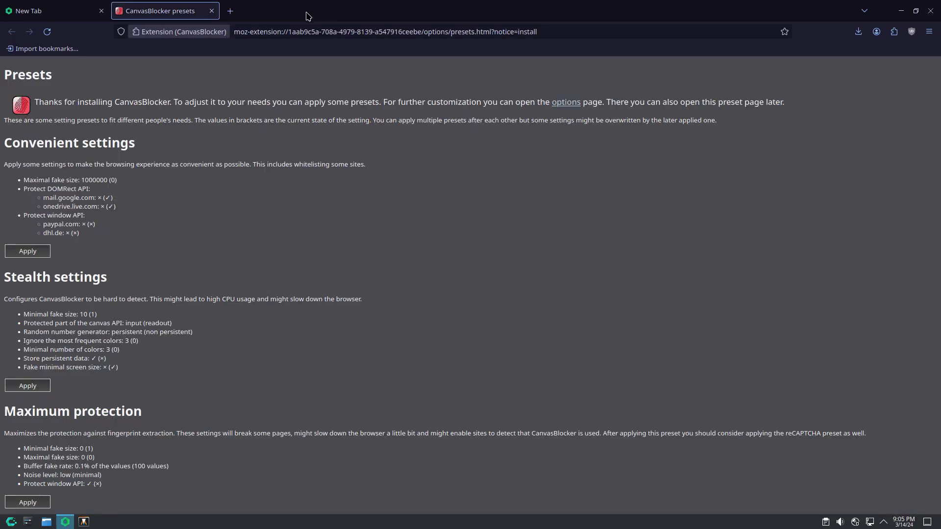
pyautogui.click(212, 12)
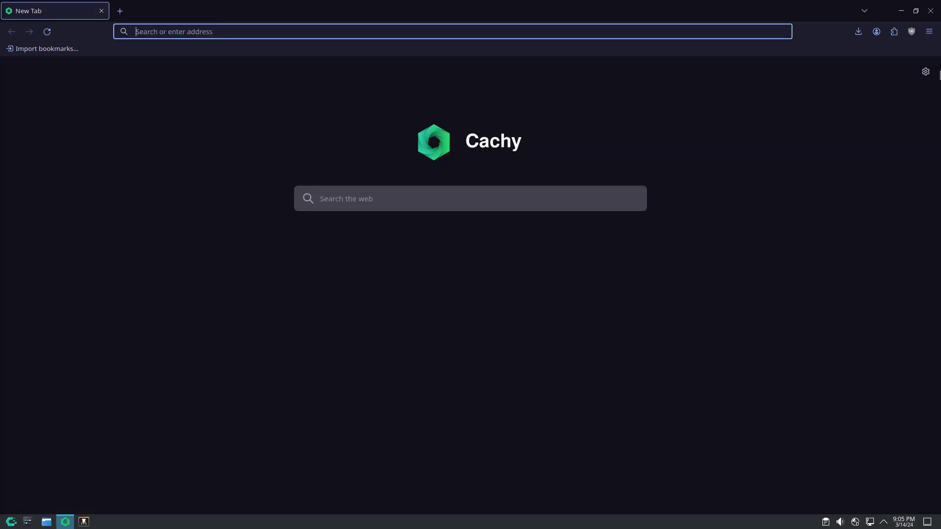
pyautogui.click(929, 32)
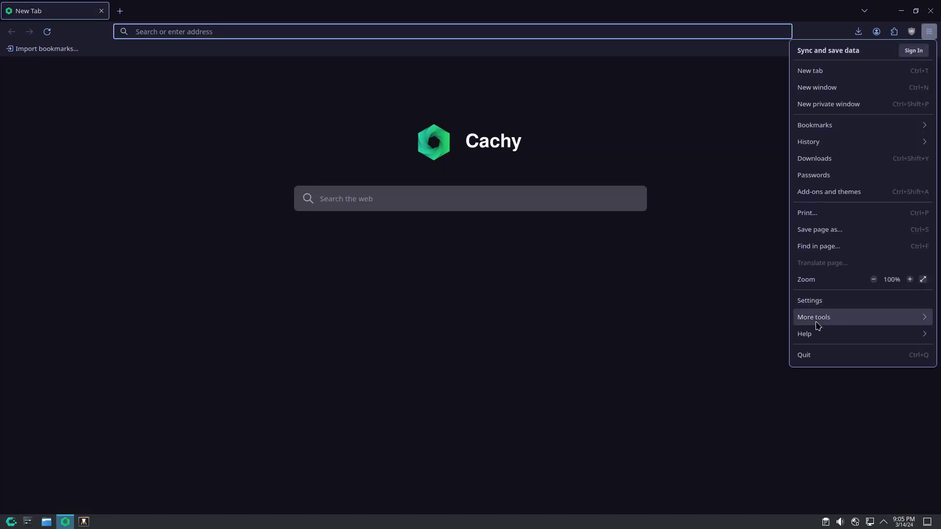
pyautogui.click(808, 337)
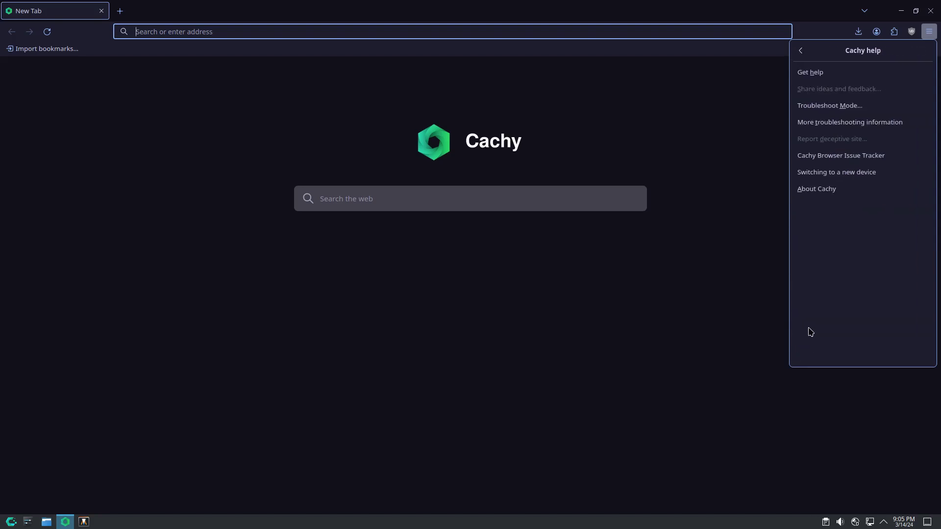
pyautogui.click(811, 189)
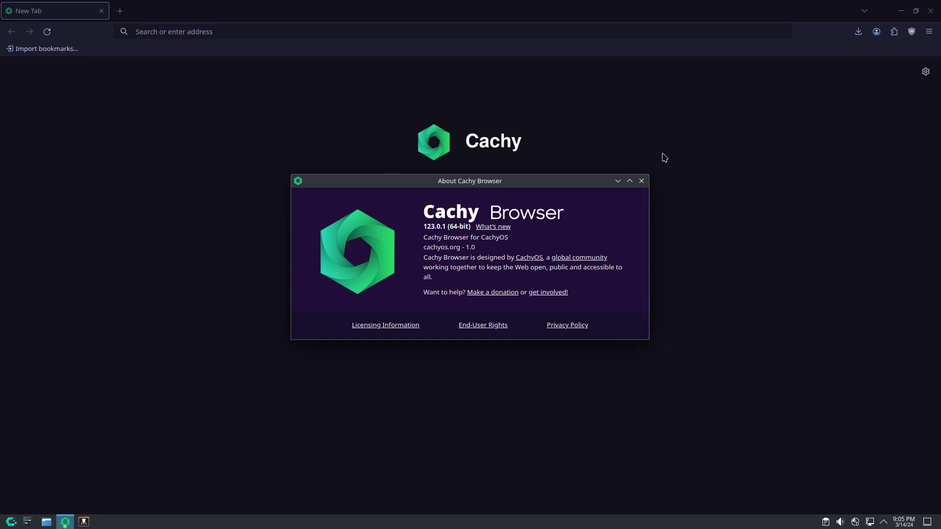
pyautogui.click(642, 180)
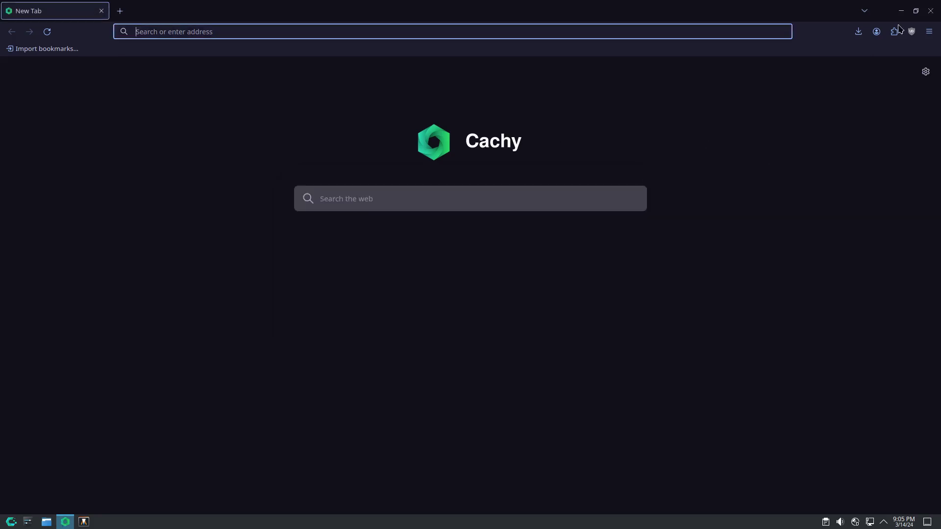
pyautogui.click(931, 12)
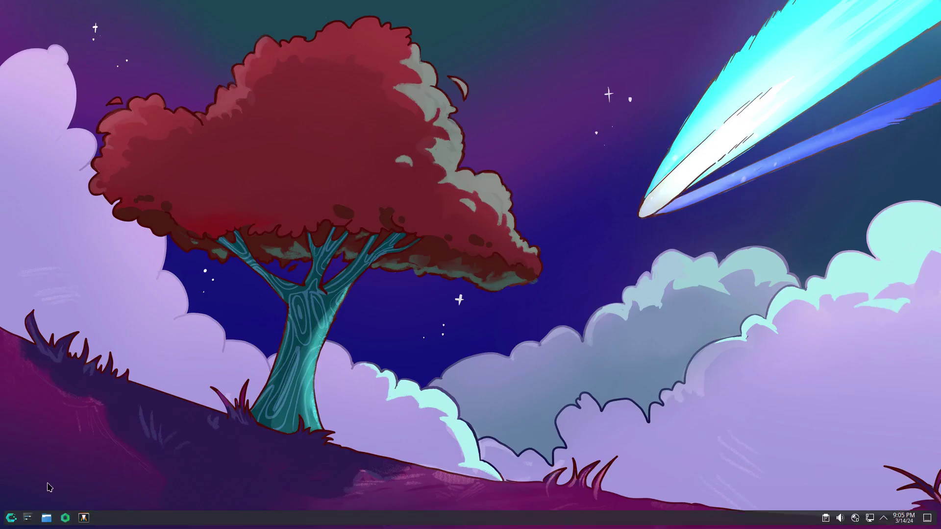
pyautogui.click(46, 521)
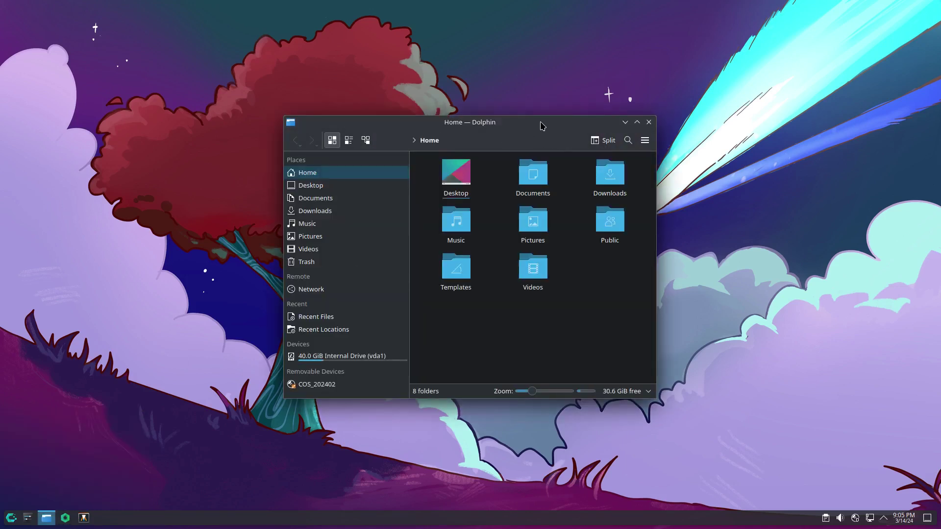
pyautogui.doubleClick(541, 126)
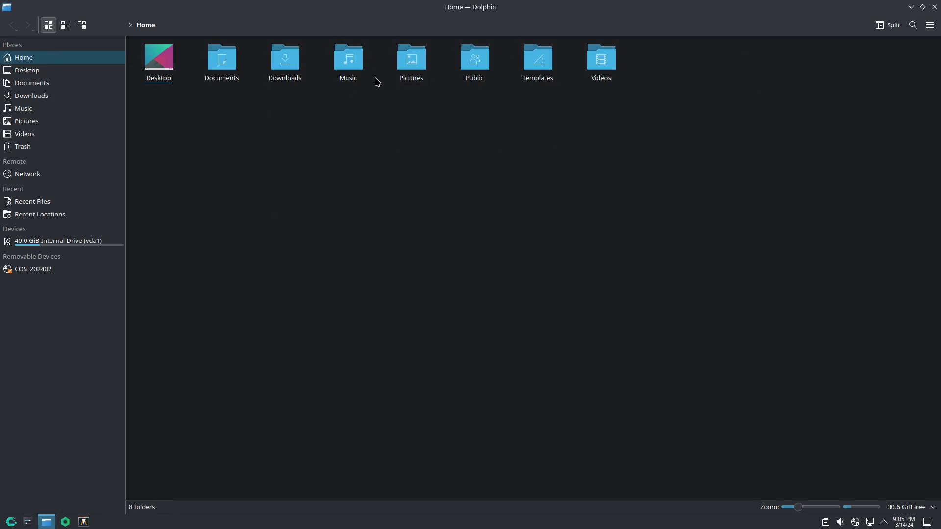
pyautogui.click(930, 25)
pyautogui.moveTo(849, 217)
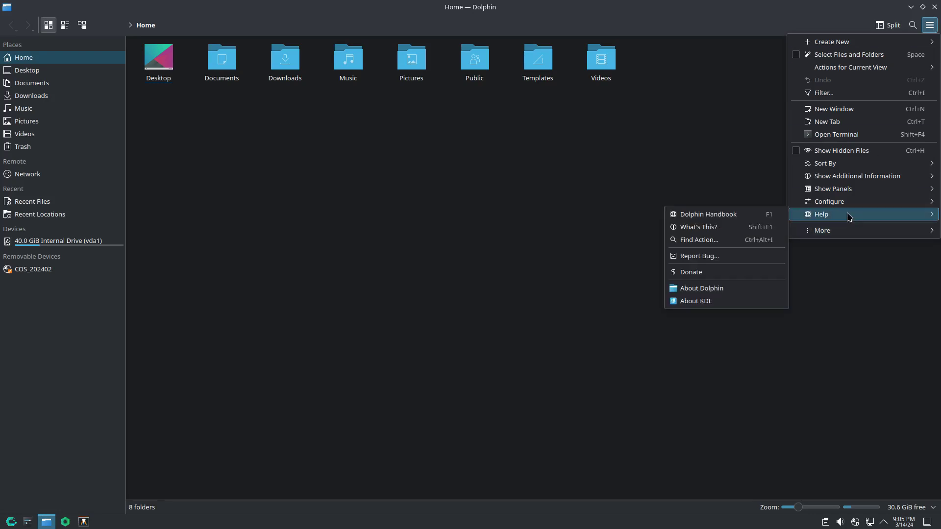
pyautogui.click(712, 288)
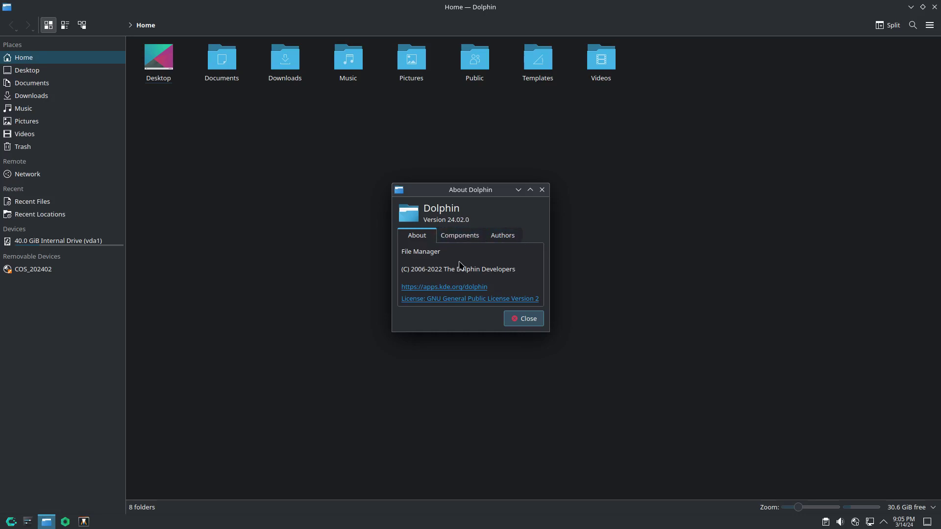
pyautogui.click(525, 320)
pyautogui.rightClick(47, 522)
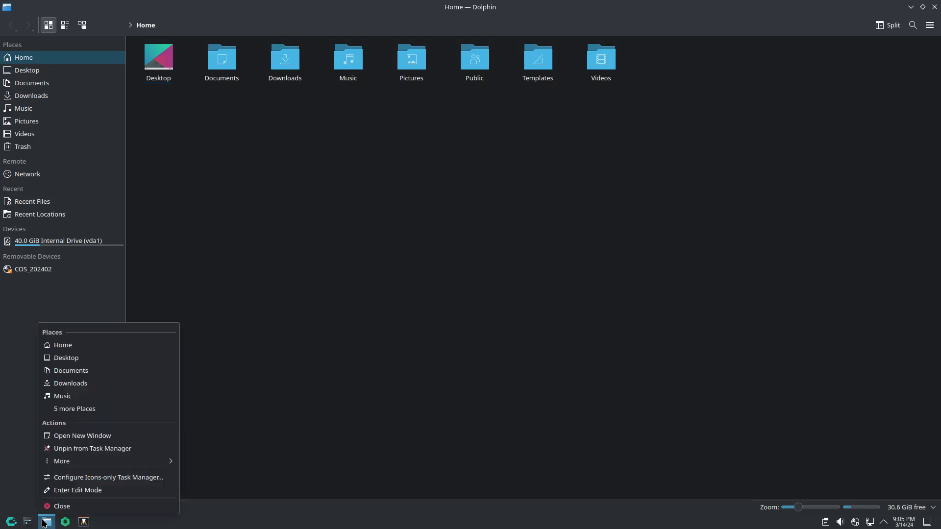
pyautogui.click(70, 511)
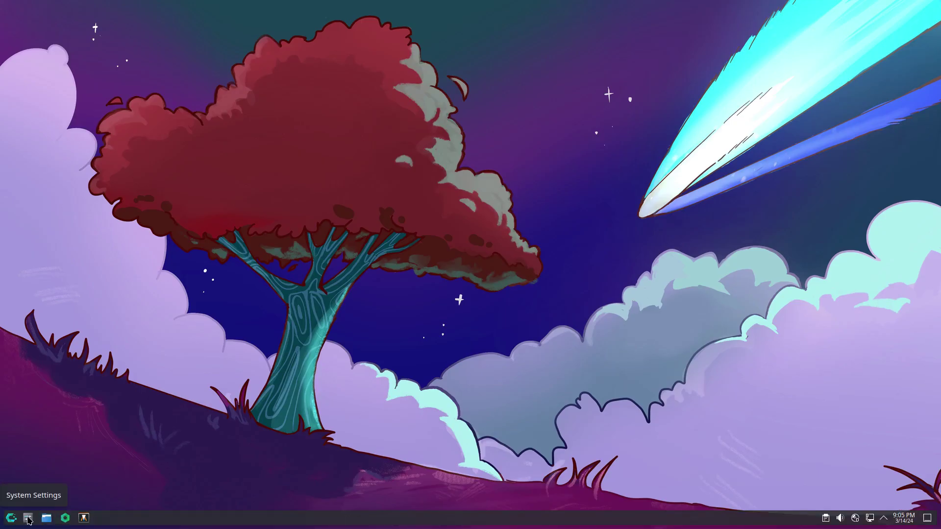
# Launch System Settings maximized and scroll its sidebar toward the System section's Autostart entry.
pyautogui.click(28, 520)
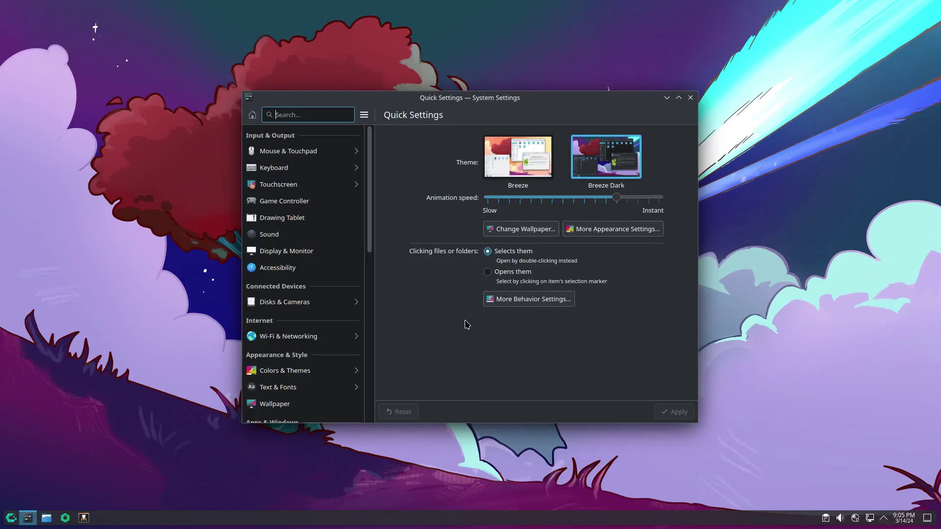
pyautogui.doubleClick(557, 102)
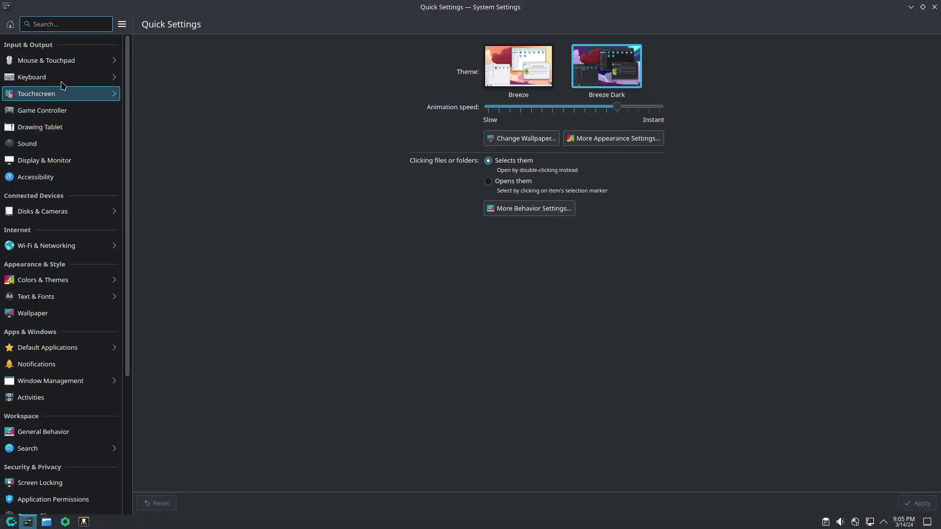
pyautogui.scroll(-5, 54, 98)
pyautogui.scroll(5, 45, 164)
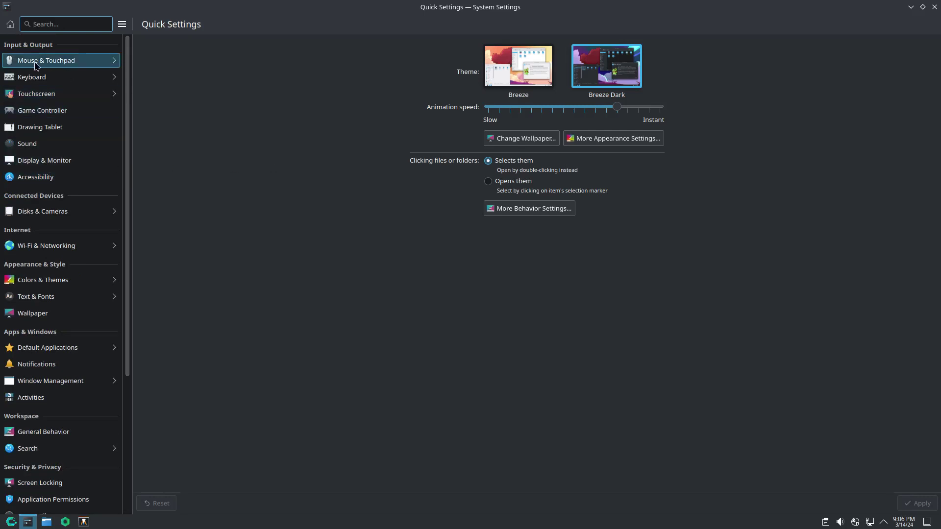
pyautogui.scroll(-5, 40, 89)
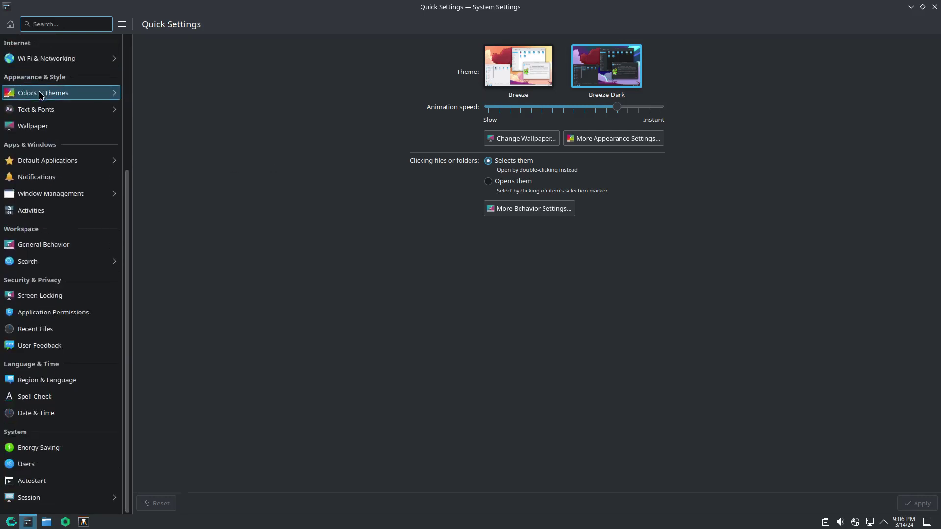
pyautogui.scroll(1, 20, 490)
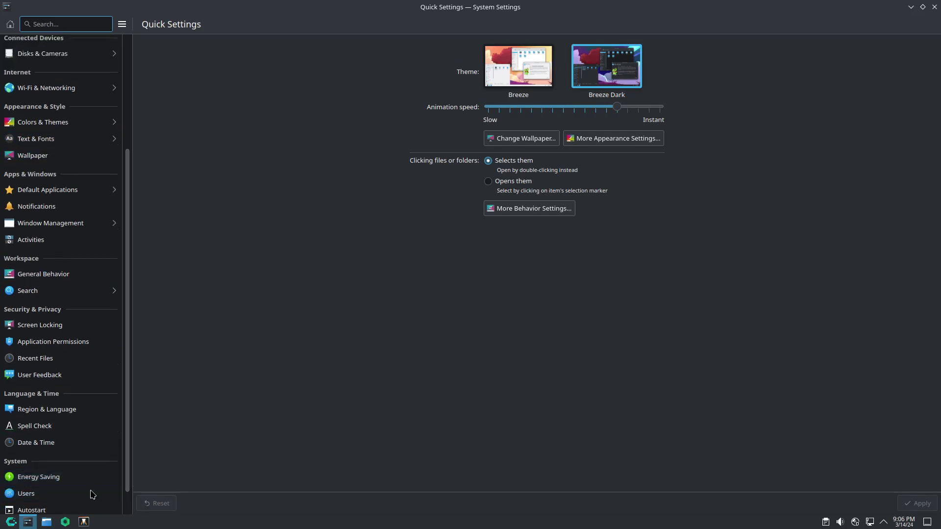
pyautogui.scroll(4, 66, 438)
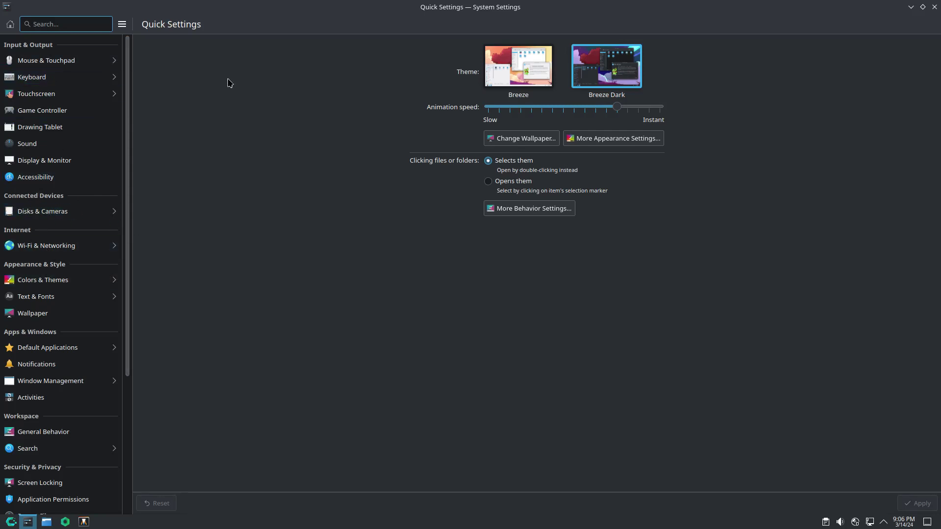
pyautogui.scroll(-4, 77, 267)
pyautogui.scroll(-1, 77, 267)
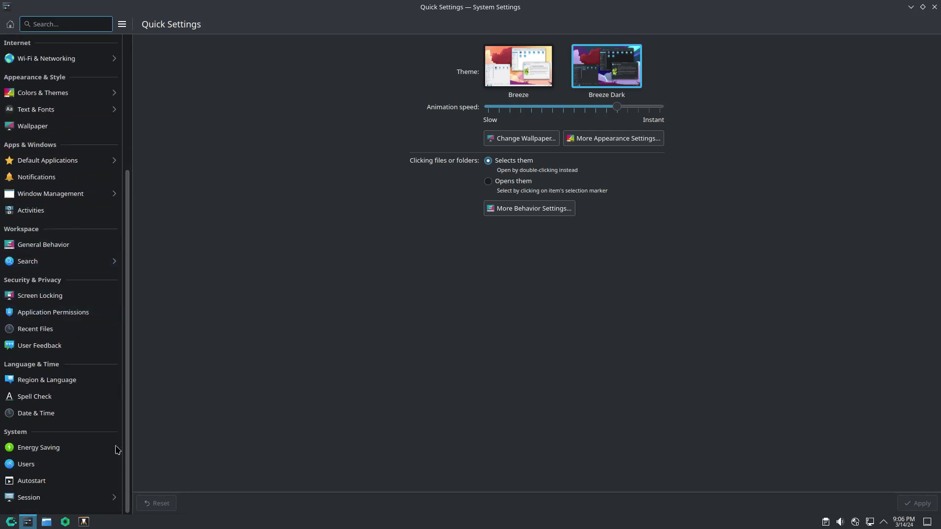
pyautogui.scroll(1, 76, 503)
pyautogui.scroll(-1, 83, 482)
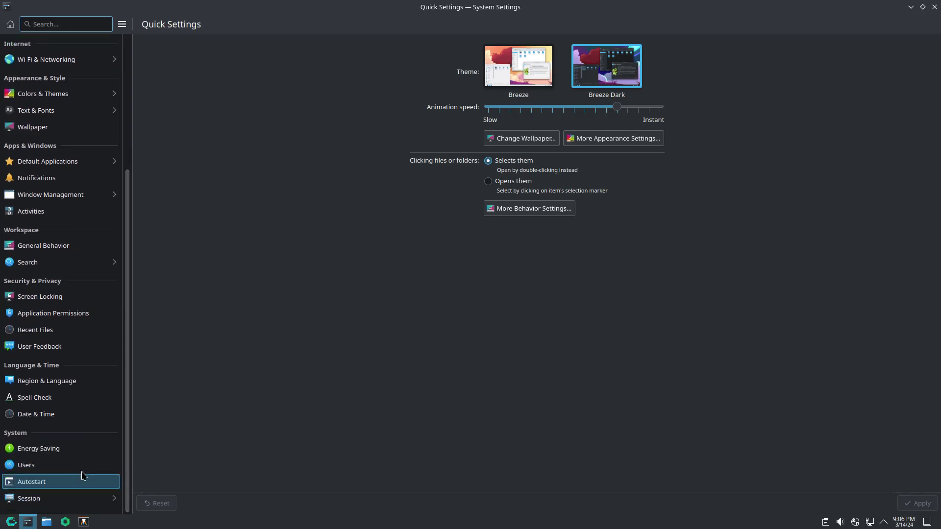
# Open the Autostart page and the CachyOS Hello entry's details, retrying its logs.
pyautogui.scroll(1, 73, 506)
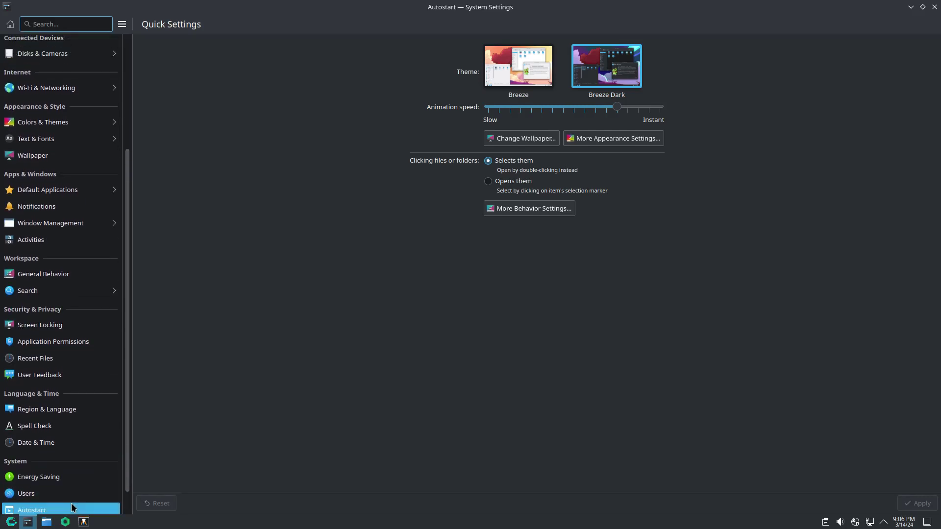
pyautogui.click(72, 506)
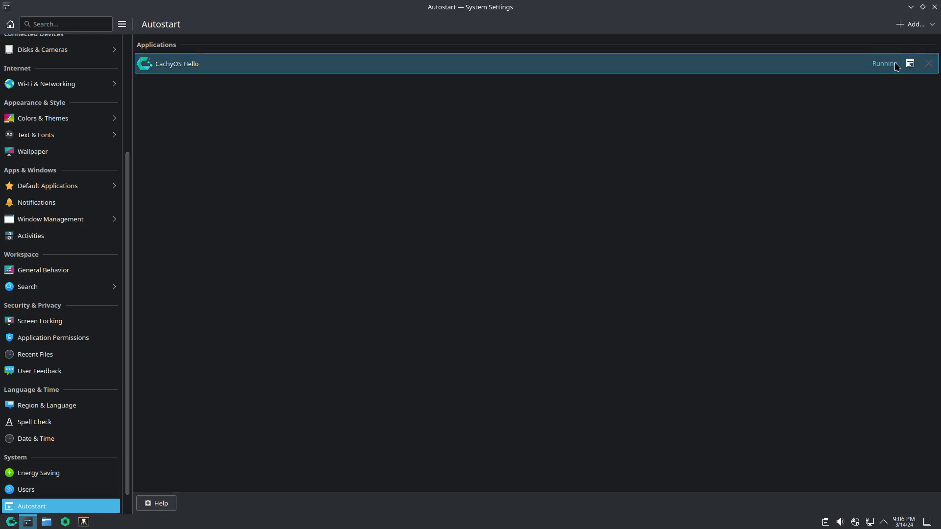
pyautogui.click(827, 65)
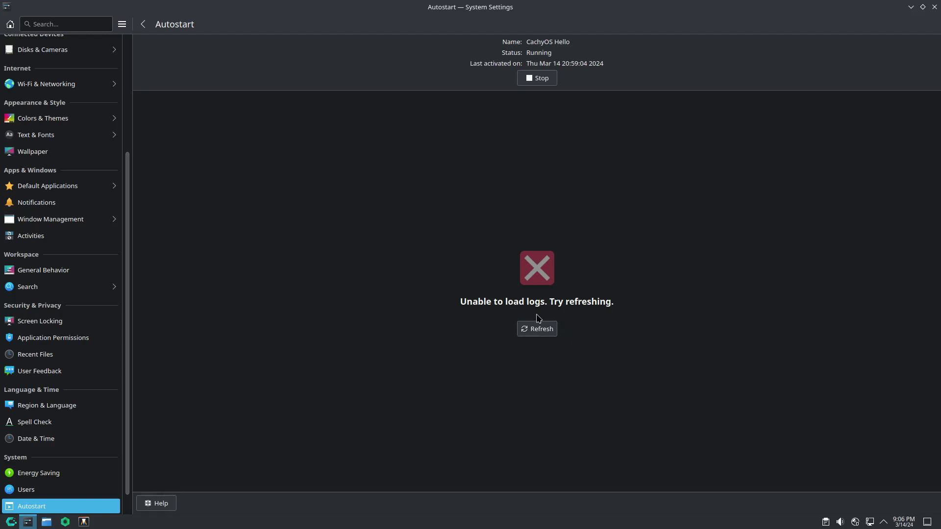
pyautogui.click(541, 329)
# Stop and restart CachyOS Hello, browse its Install Apps list, then switch off Launch at start.
pyautogui.click(535, 80)
pyautogui.click(536, 80)
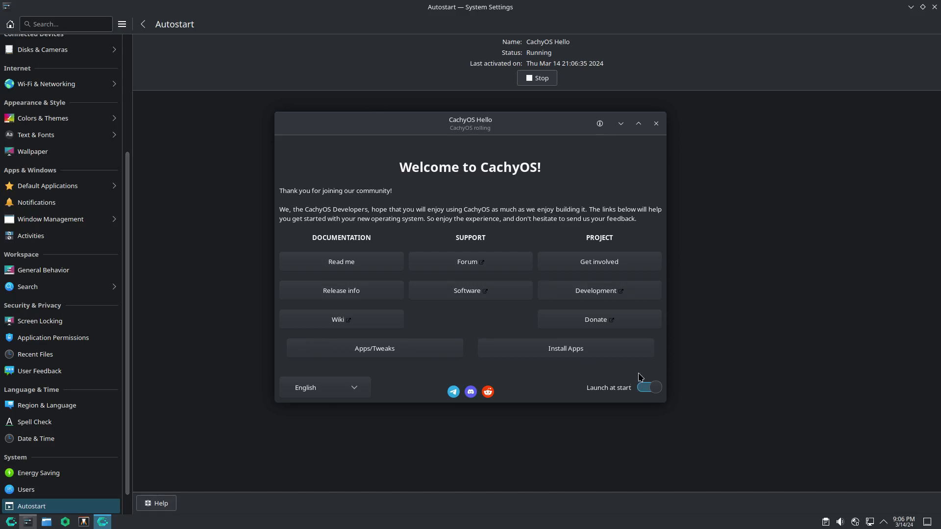
pyautogui.click(561, 352)
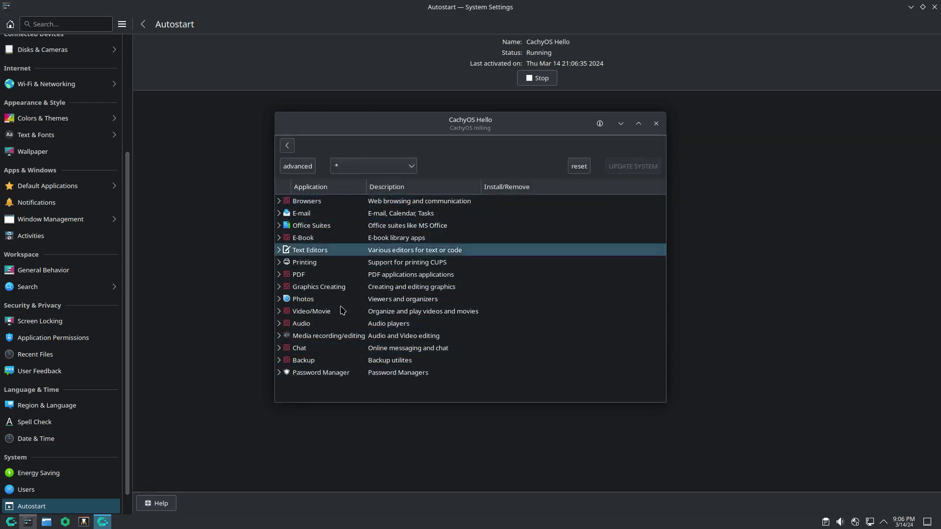
pyautogui.click(284, 147)
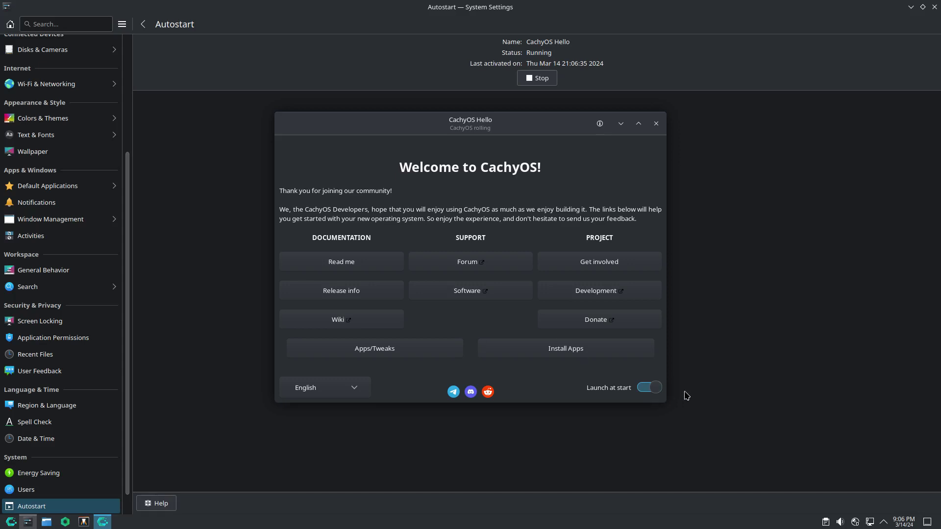
pyautogui.click(657, 391)
# Close the CachyOS Hello window and stop its autostart entry so it reads Not running.
pyautogui.click(656, 124)
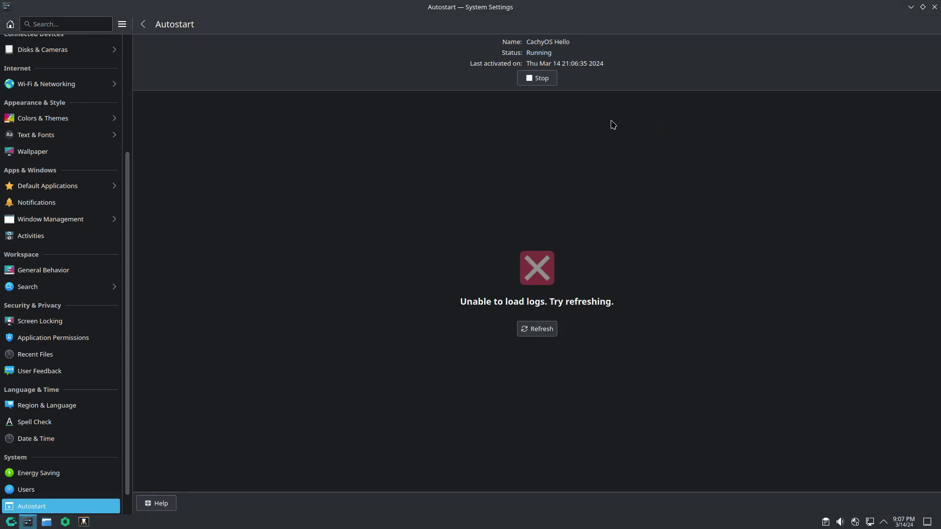
pyautogui.click(538, 79)
pyautogui.scroll(5, 97, 178)
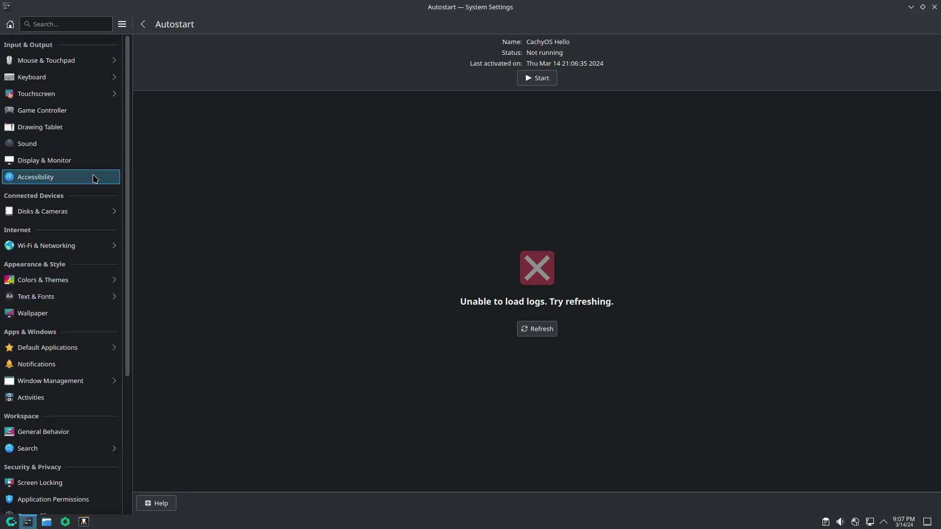
# Check the About System Settings information showing version 6.0.2.
pyautogui.click(122, 26)
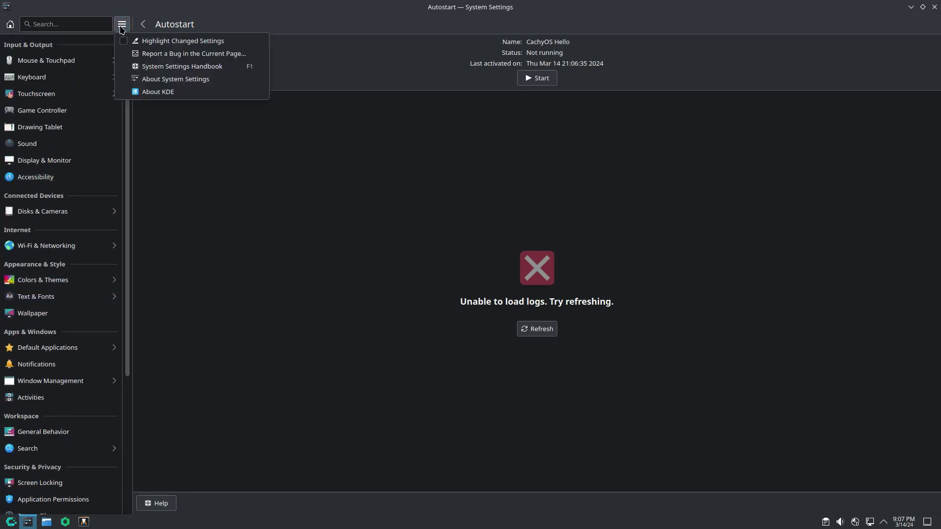
pyautogui.click(173, 80)
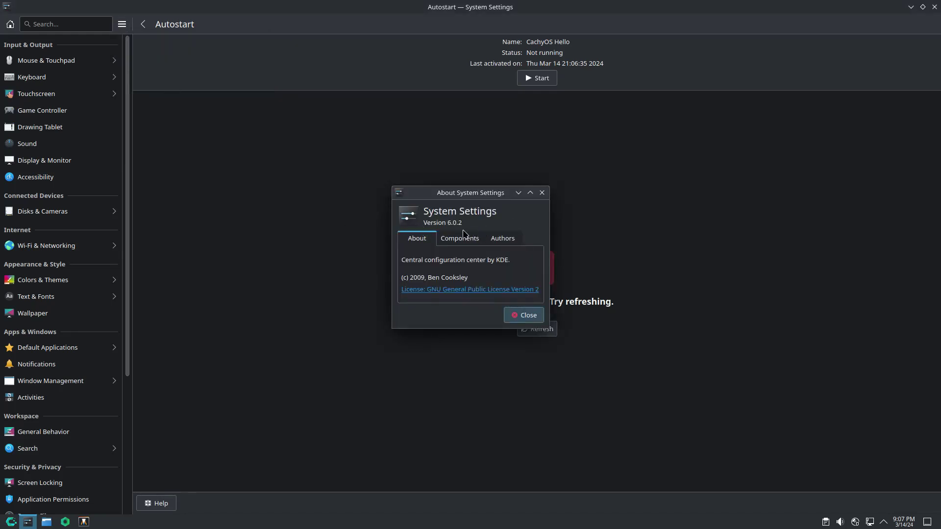
pyautogui.click(532, 316)
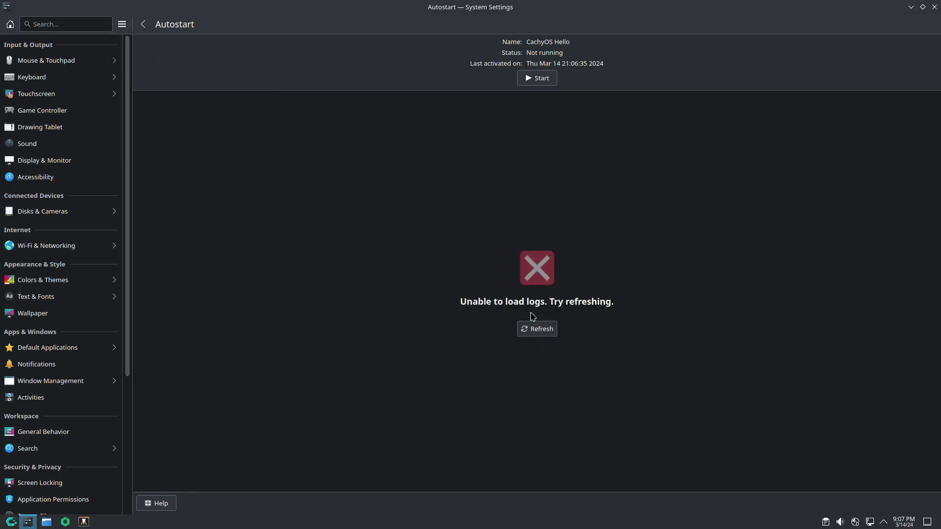
# Close System Settings and browse the application launcher's categories.
pyautogui.click(934, 7)
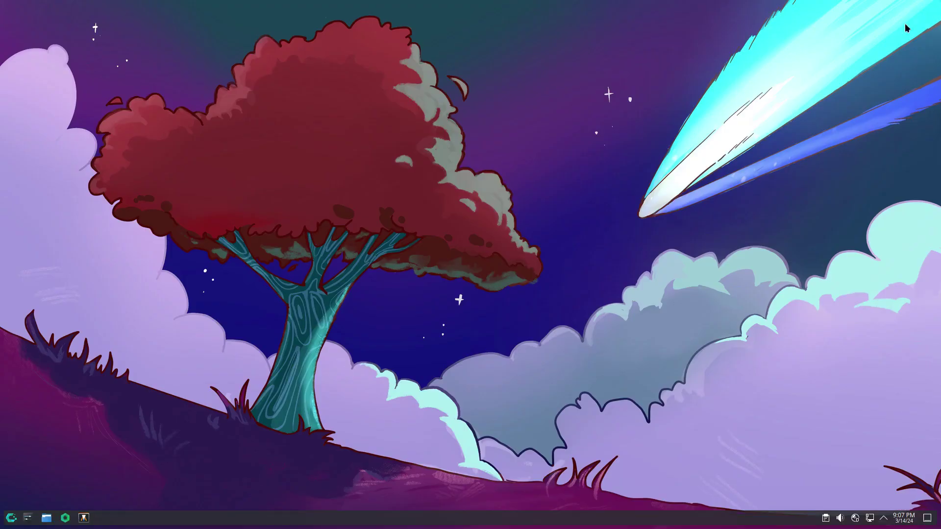
pyautogui.click(13, 518)
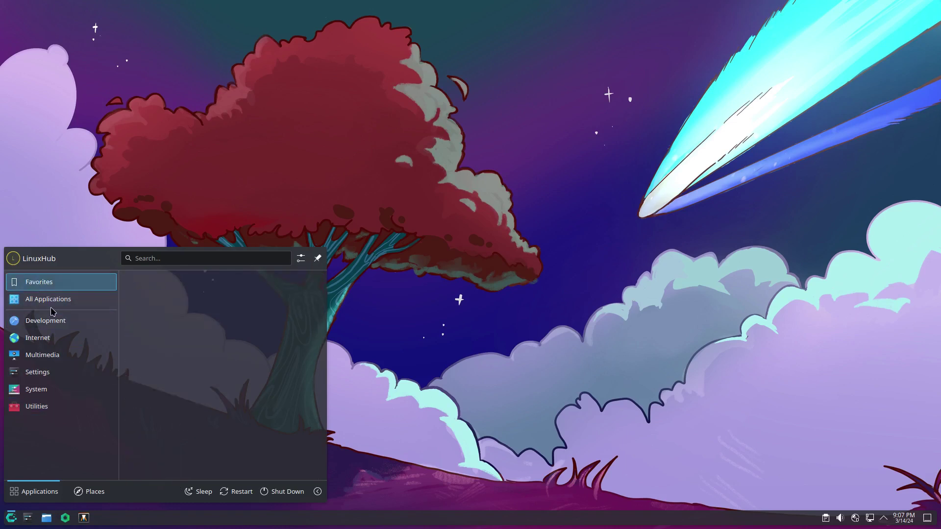
pyautogui.moveTo(44, 306)
pyautogui.moveTo(39, 326)
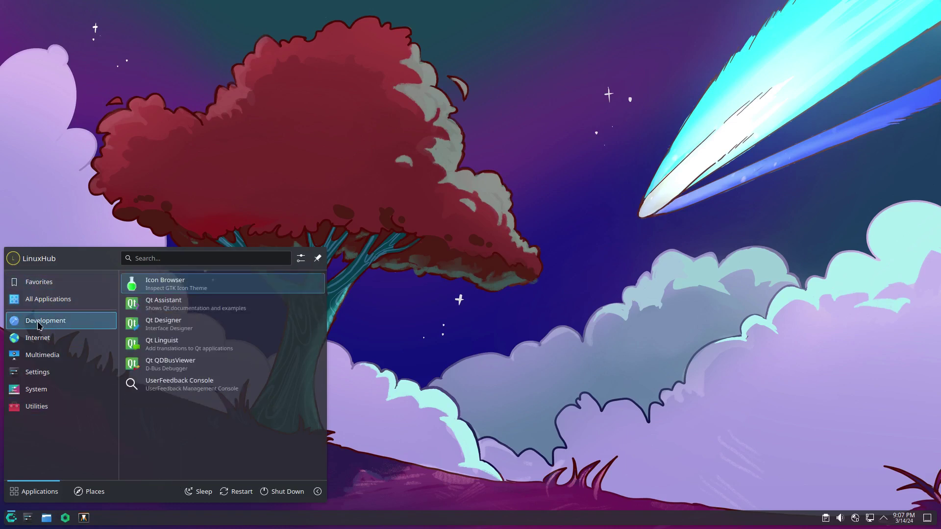
pyautogui.moveTo(37, 357)
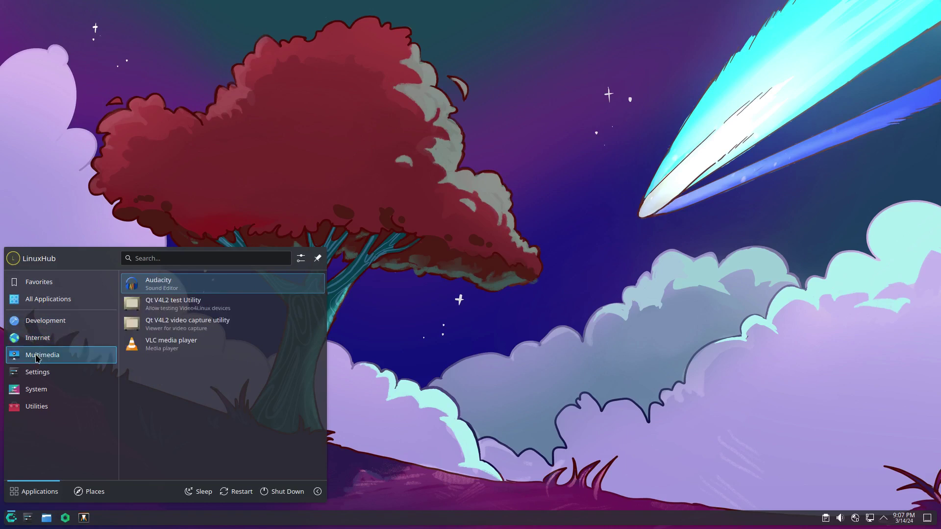
pyautogui.moveTo(37, 374)
pyautogui.moveTo(38, 389)
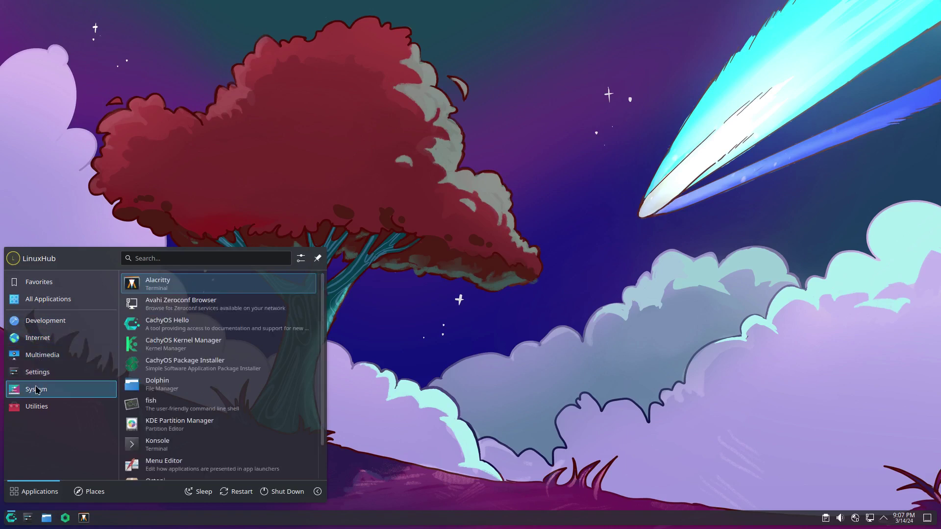
pyautogui.moveTo(39, 411)
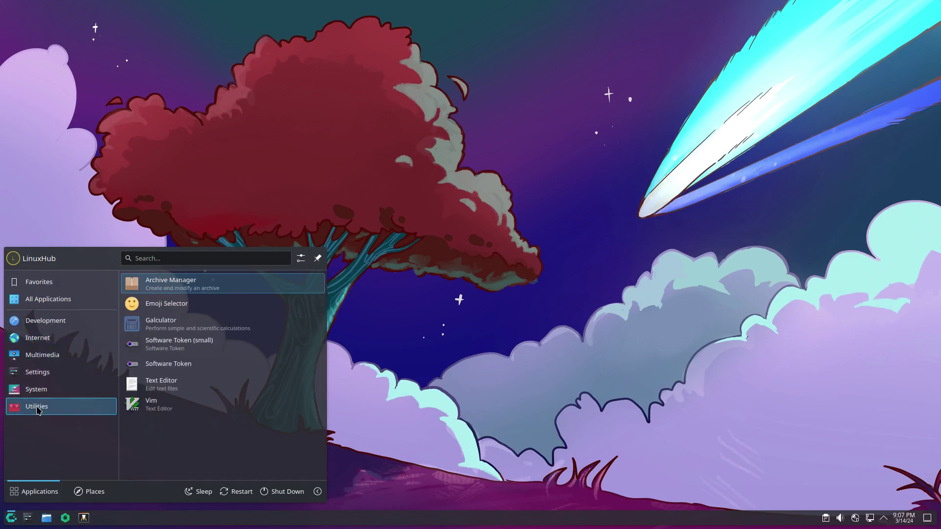
pyautogui.moveTo(48, 269)
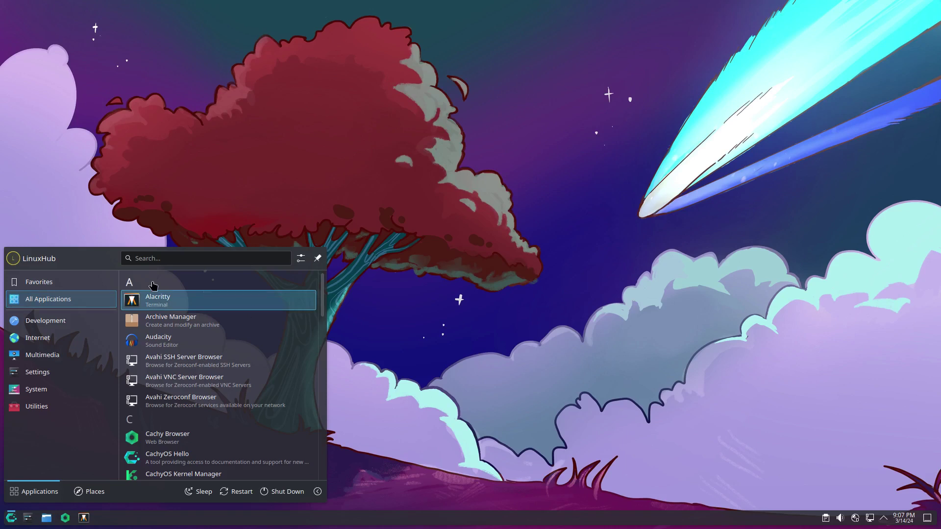
# Scroll through the launcher's apps, then view the Development and Internet categories.
pyautogui.scroll(-12, 251, 380)
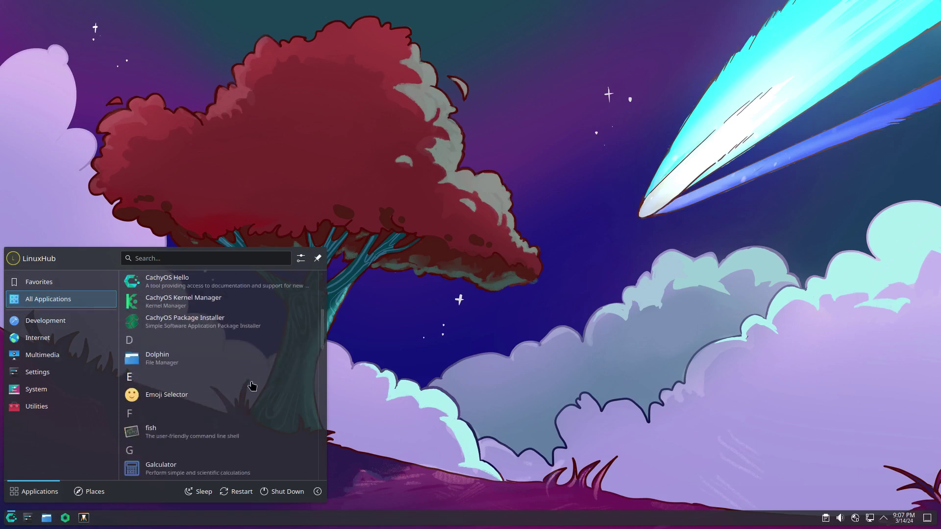
pyautogui.scroll(-4, 254, 387)
pyautogui.scroll(15, 256, 392)
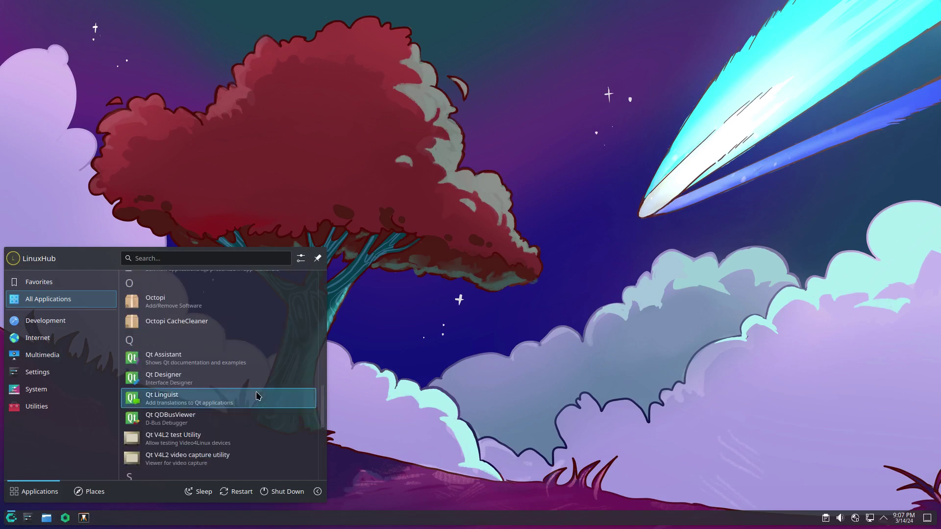
pyautogui.scroll(3, 247, 398)
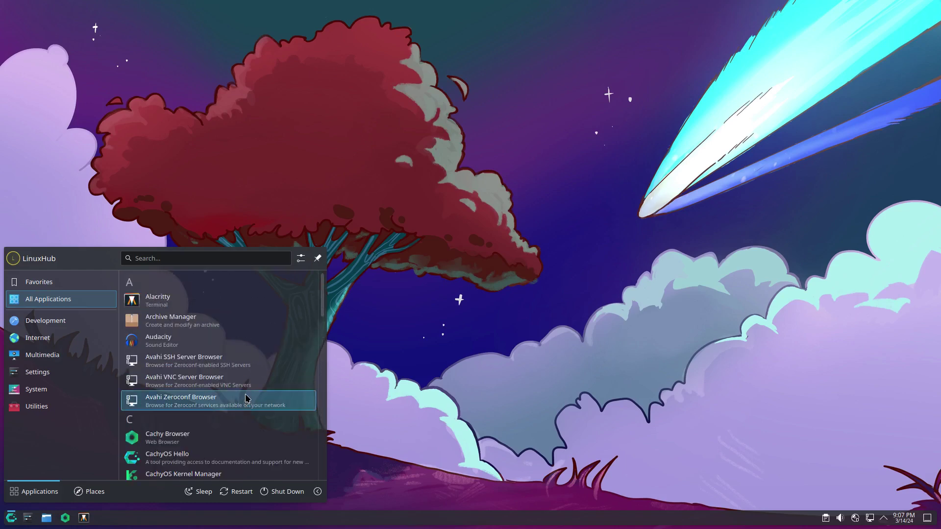
pyautogui.click(43, 321)
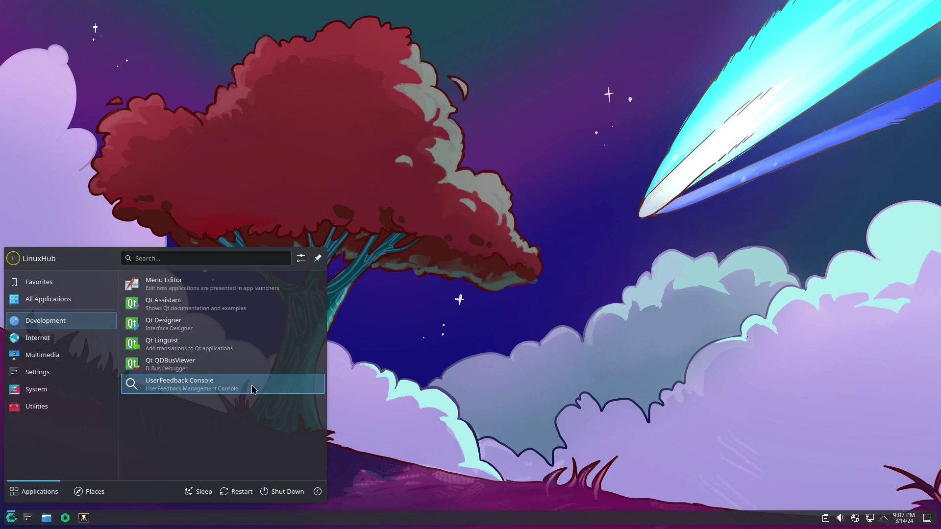
pyautogui.click(85, 343)
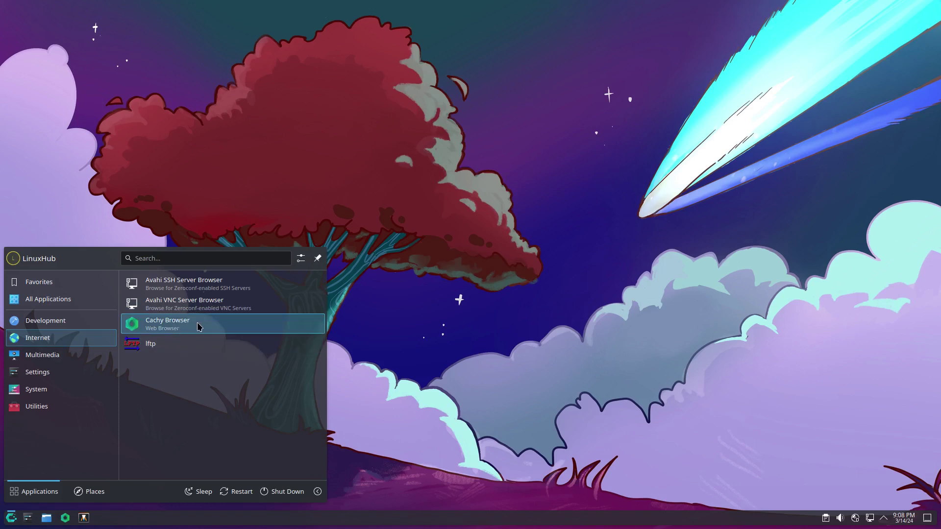
# Run lftp in a maximized Konsole, check its About version 24.02.0, then close Konsole.
pyautogui.click(190, 349)
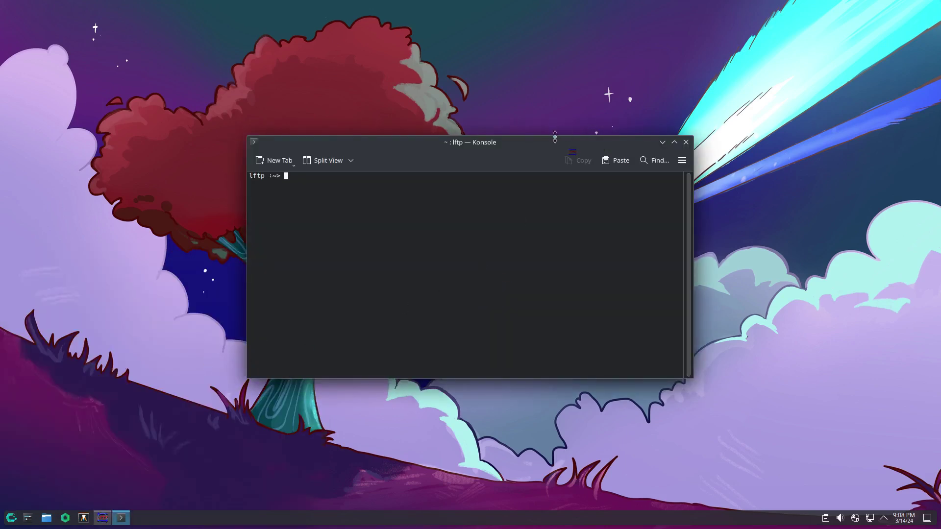
pyautogui.doubleClick(541, 143)
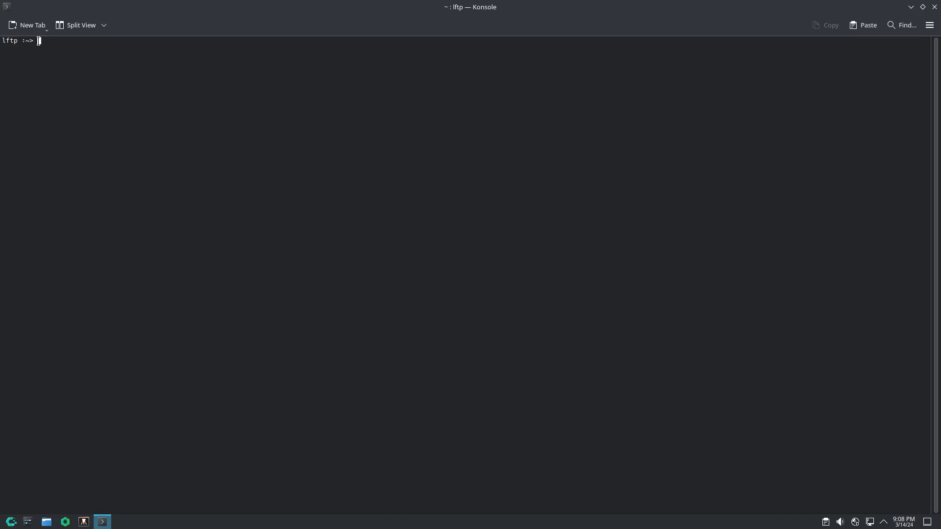
pyautogui.click(929, 25)
pyautogui.moveTo(829, 218)
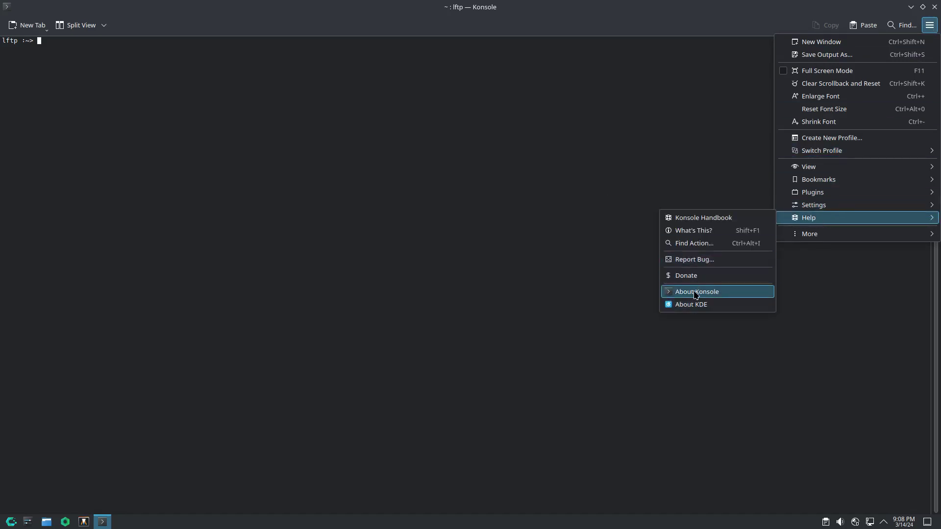
pyautogui.click(696, 293)
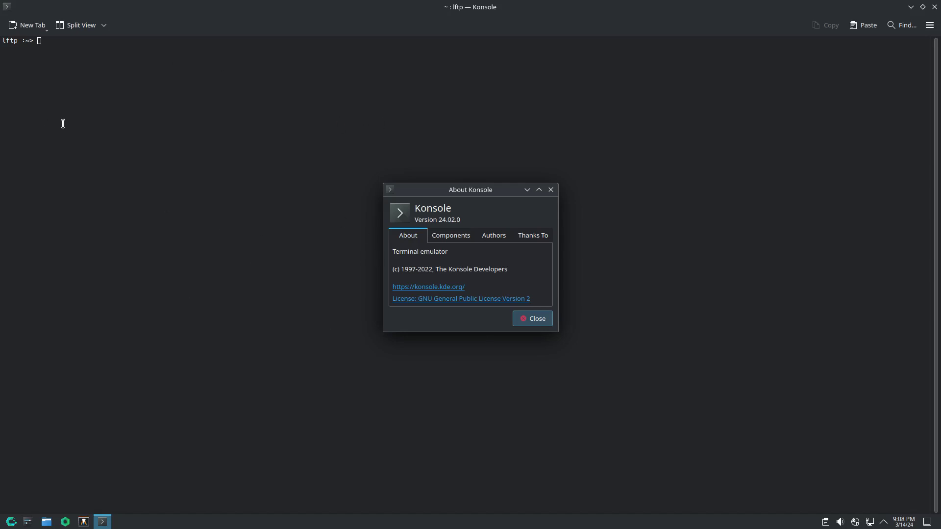
pyautogui.click(533, 320)
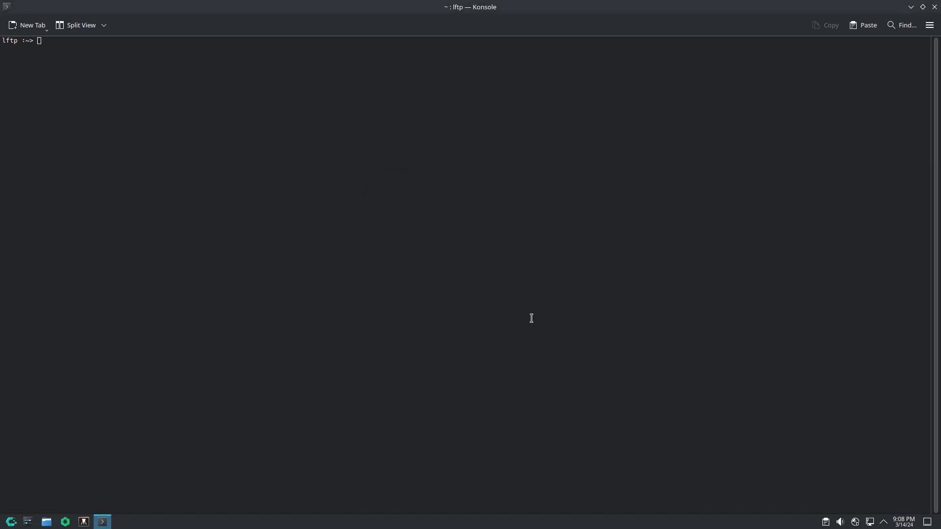
pyautogui.click(934, 6)
# Launch Audacity from Multimedia and stop its welcome dialog from showing at startup.
pyautogui.click(11, 518)
pyautogui.moveTo(37, 362)
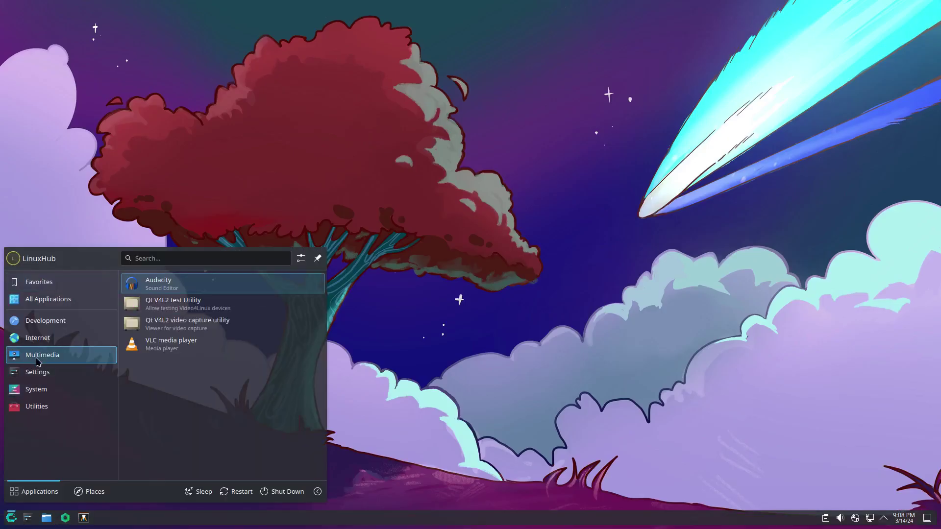
pyautogui.click(165, 284)
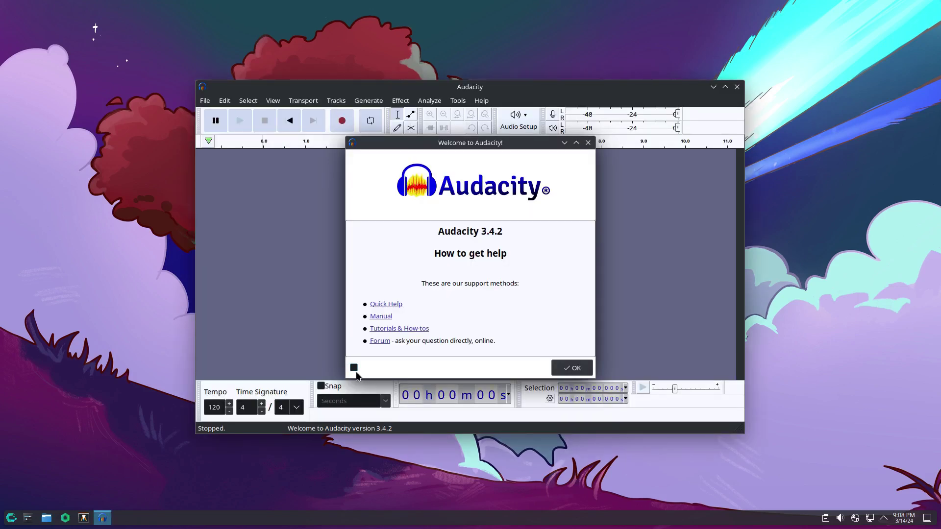
pyautogui.click(354, 368)
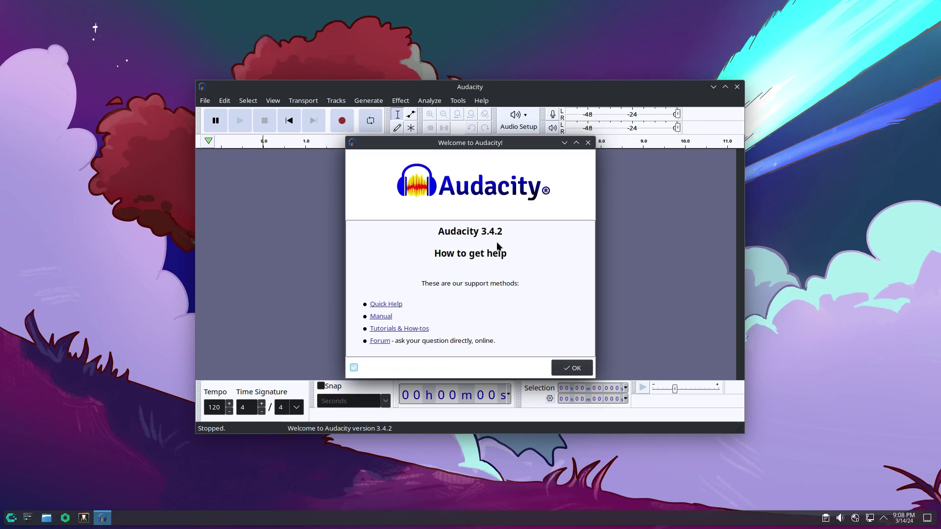
pyautogui.click(572, 371)
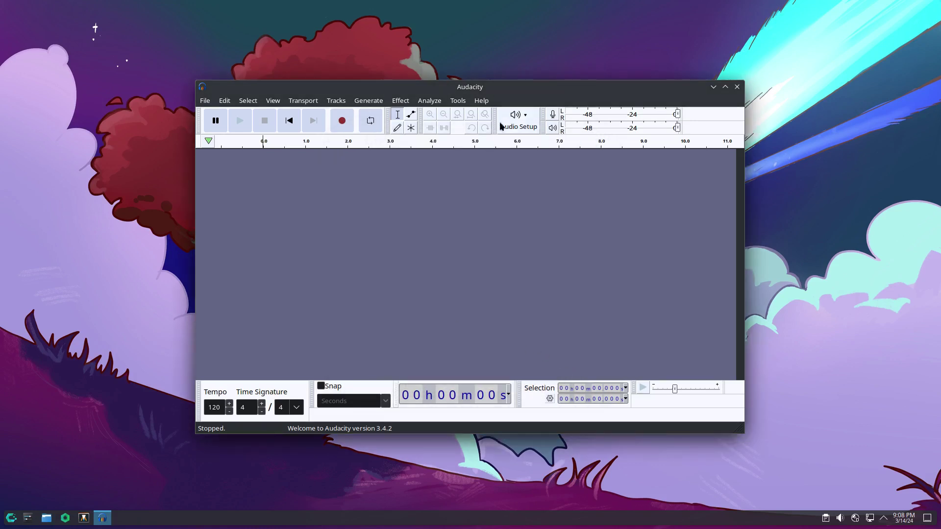
# View the About Audacity details for version 3.4.2.
pyautogui.click(481, 102)
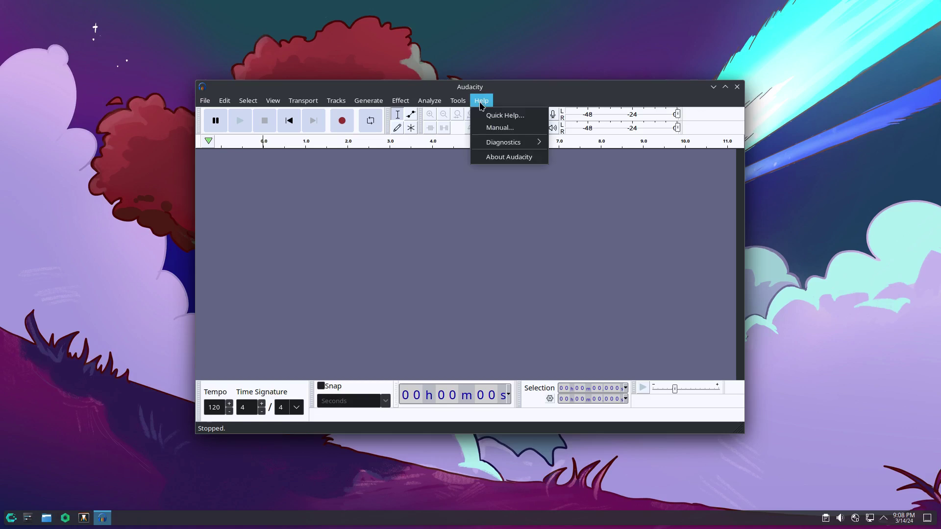
pyautogui.click(515, 158)
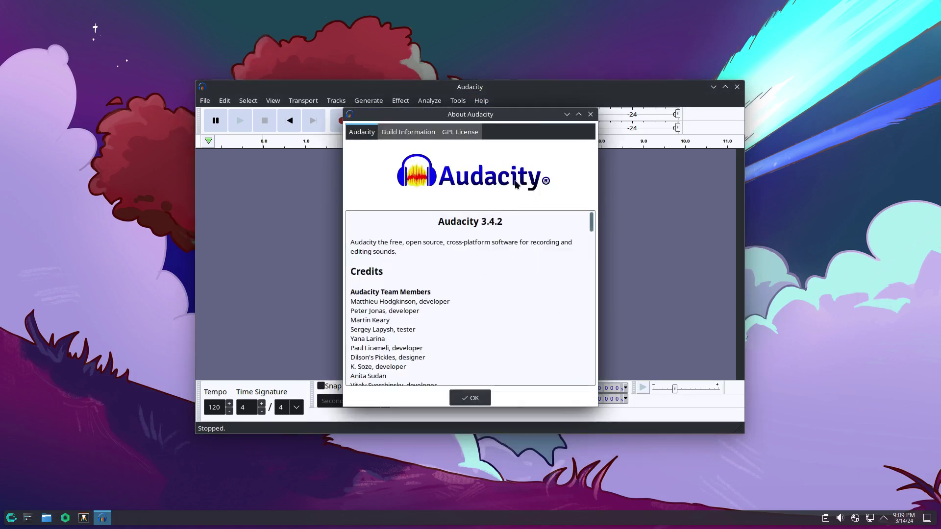
pyautogui.click(469, 398)
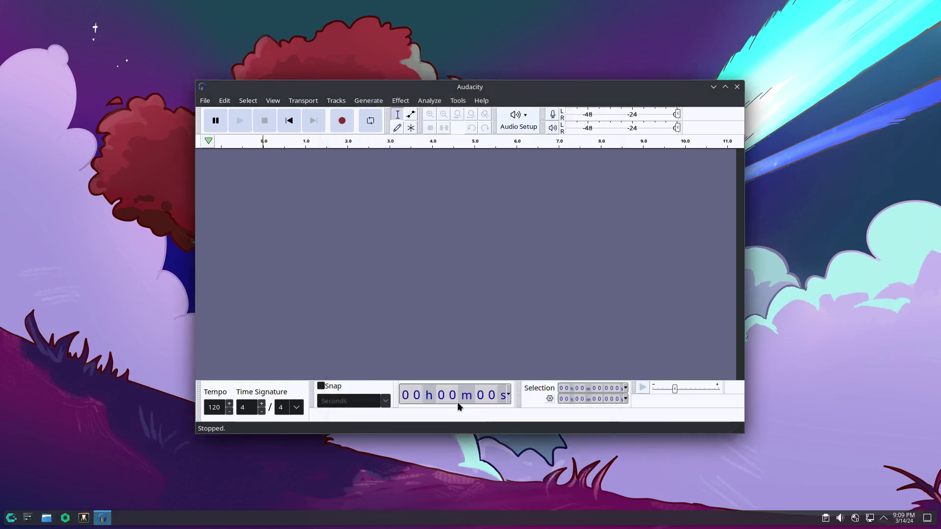
# Browse Audacity's File, View and Effect menus, then dismiss the open menu.
pyautogui.click(202, 103)
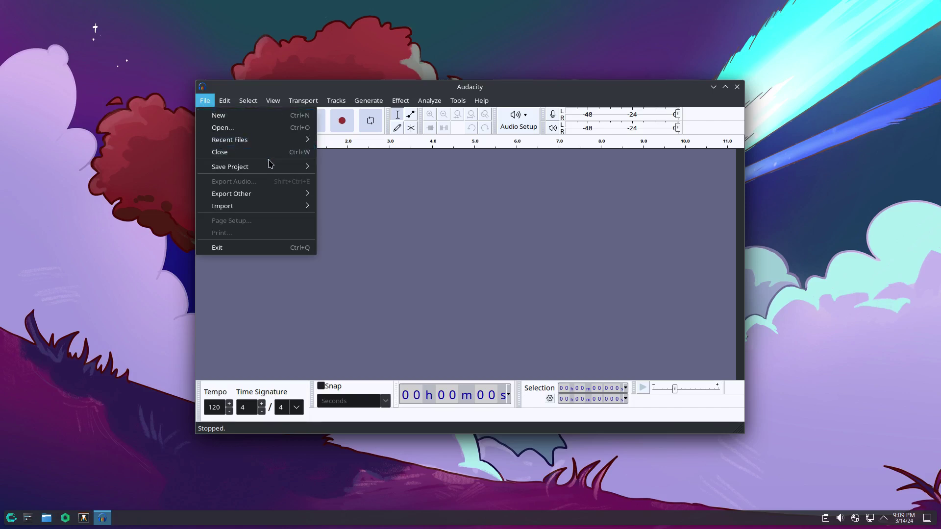
pyautogui.moveTo(240, 203)
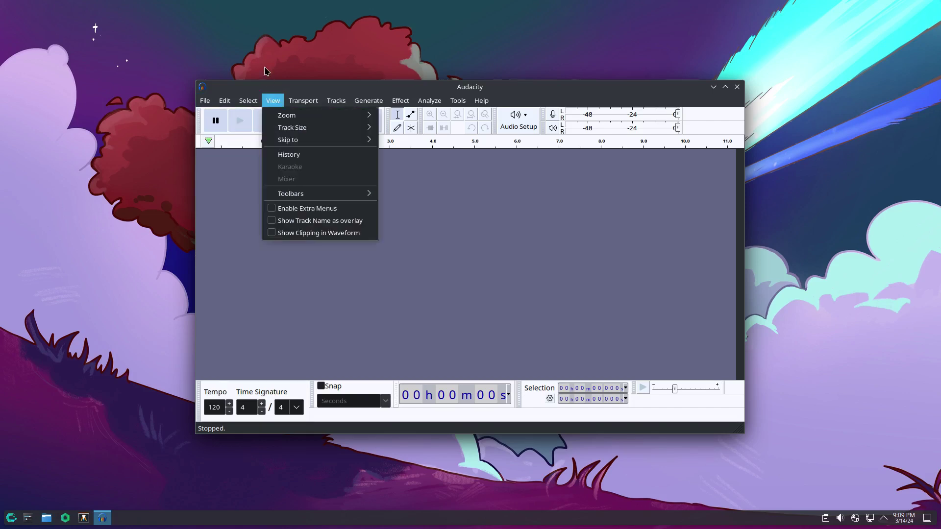
pyautogui.moveTo(250, 106)
pyautogui.moveTo(400, 102)
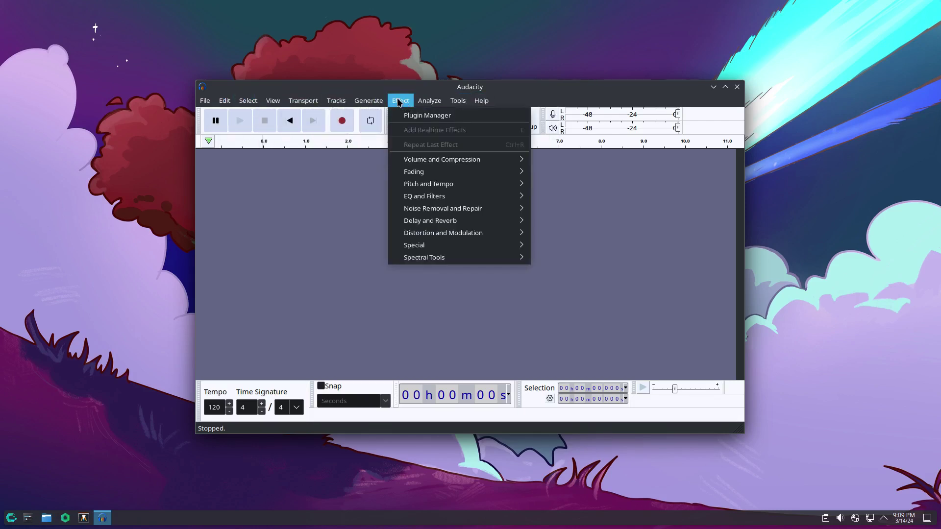
pyautogui.moveTo(460, 202)
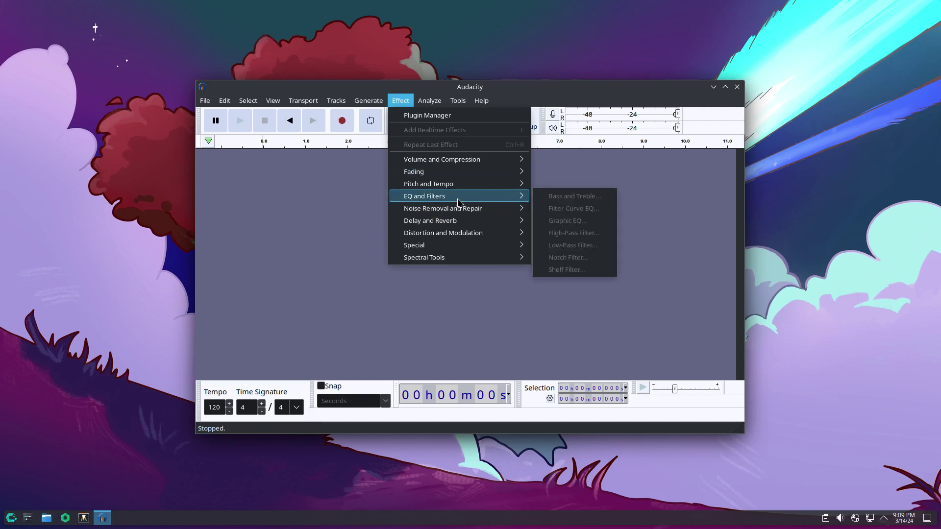
pyautogui.moveTo(437, 216)
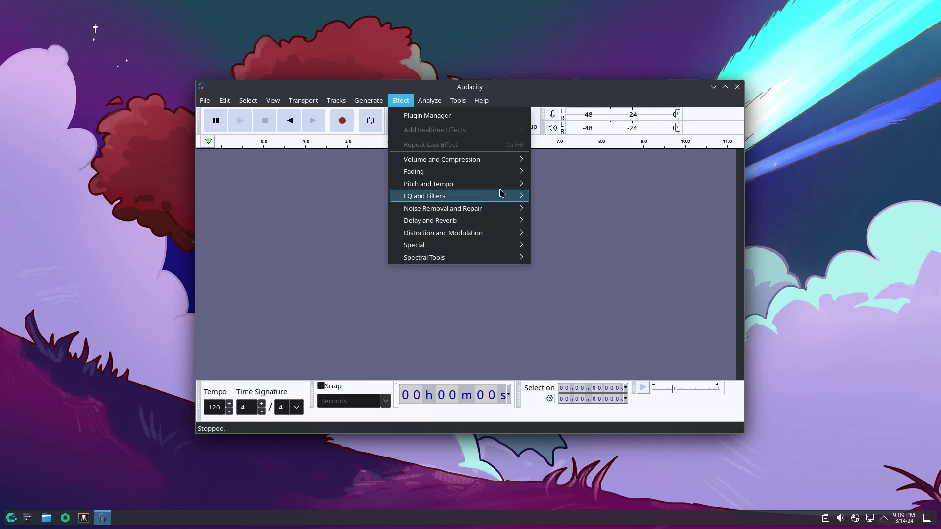
pyautogui.click(550, 88)
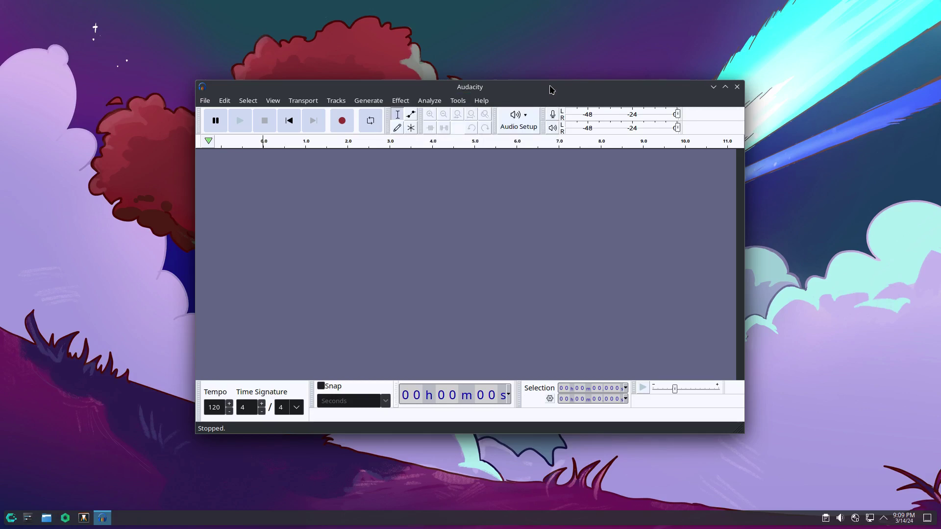
# Quit Audacity and browse the Multimedia, Settings and System categories down to Octopi.
pyautogui.click(737, 87)
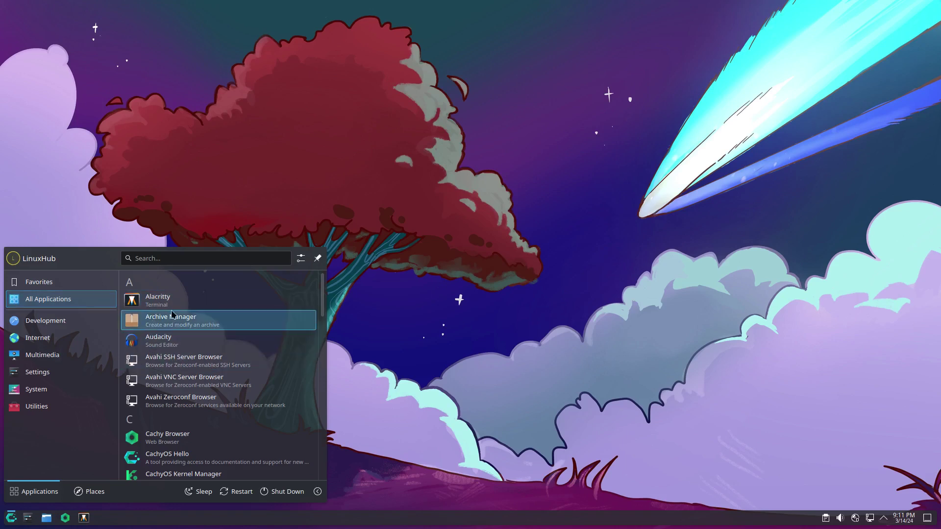
pyautogui.moveTo(63, 355)
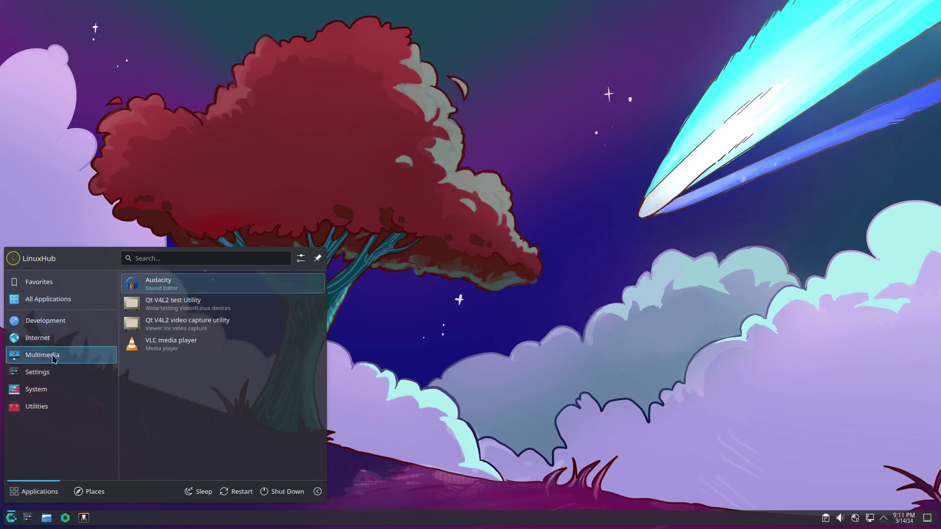
pyautogui.moveTo(50, 374)
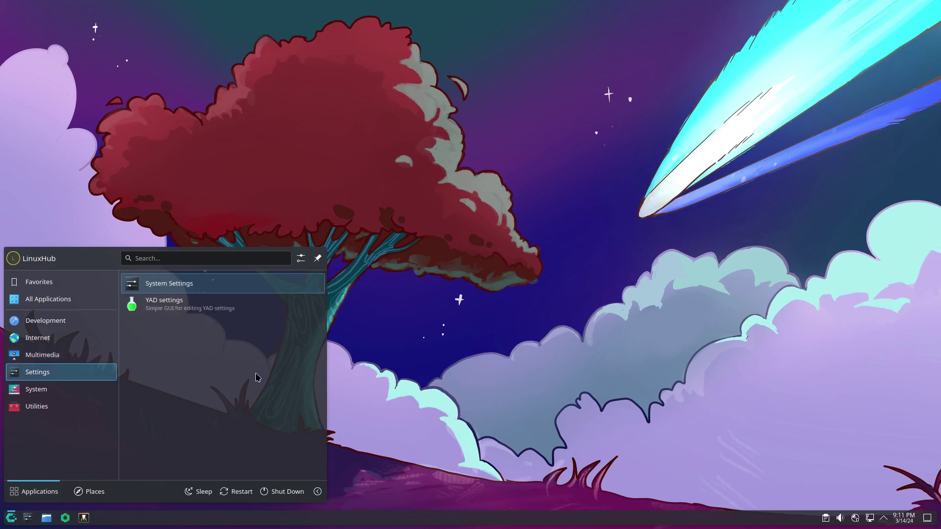
pyautogui.moveTo(39, 394)
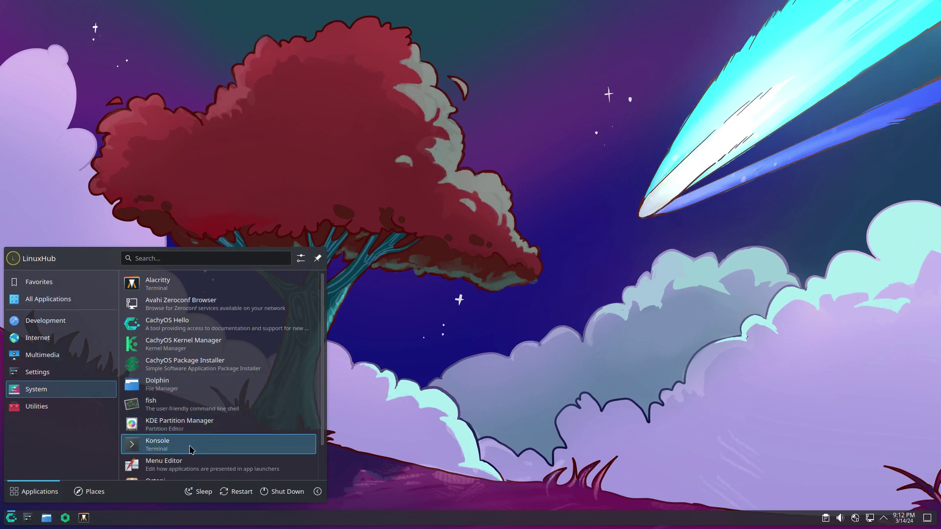
pyautogui.scroll(-2, 179, 450)
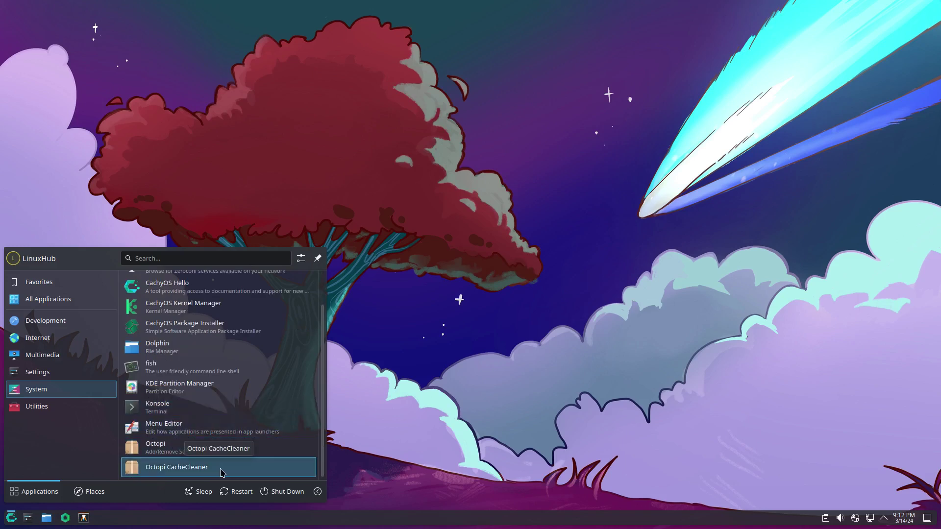
# Launch Octopi, search for pluma and mark it for install with optional python-gobject.
pyautogui.click(176, 447)
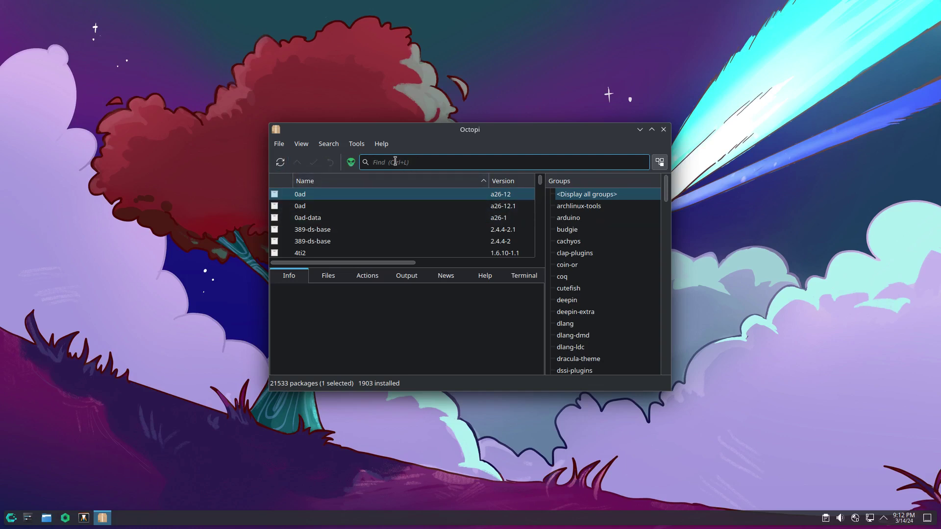
pyautogui.write('pluma')
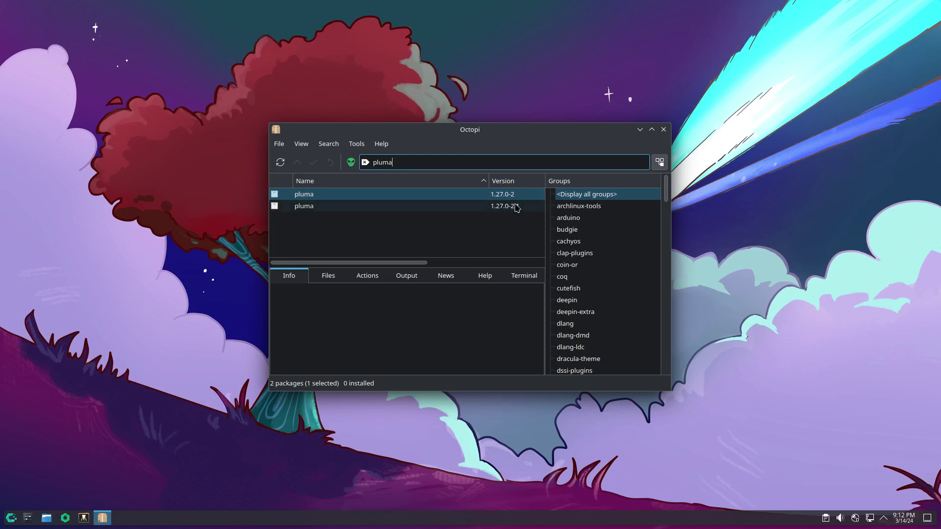
pyautogui.rightClick(296, 208)
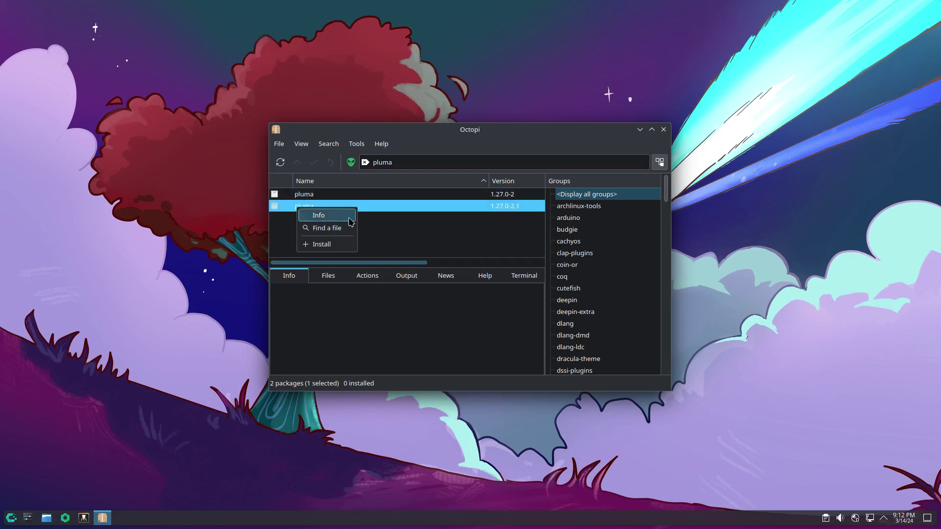
pyautogui.click(323, 245)
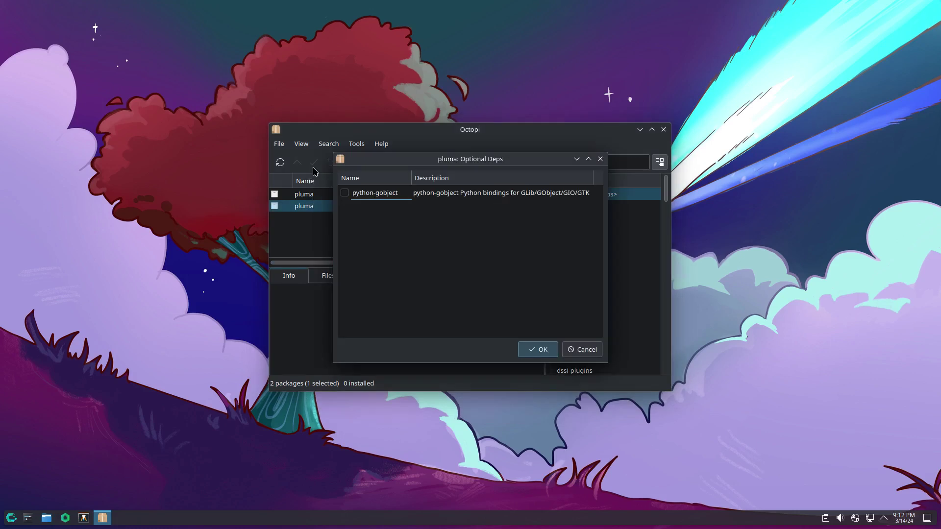
pyautogui.click(344, 193)
pyautogui.click(544, 348)
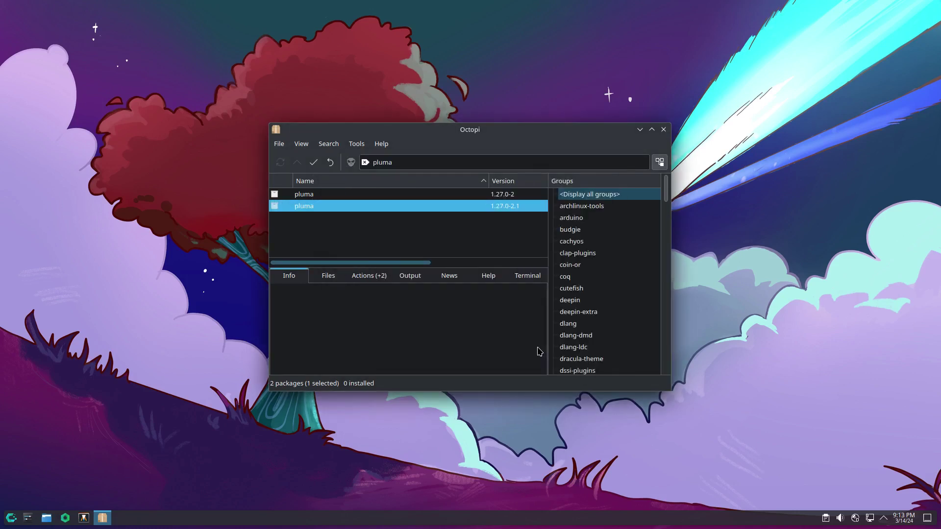
# Commit the installation of the 6 packages, authenticating with the administrator password.
pyautogui.click(312, 165)
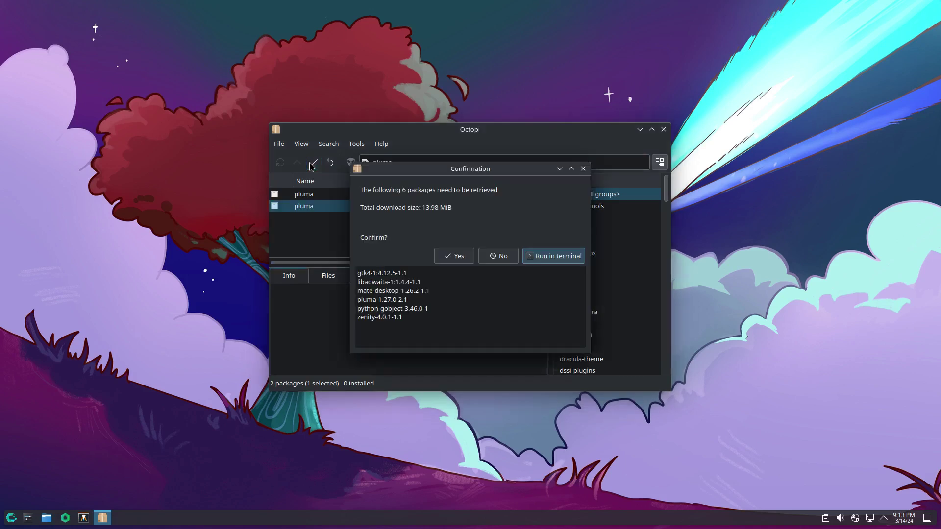
pyautogui.click(455, 256)
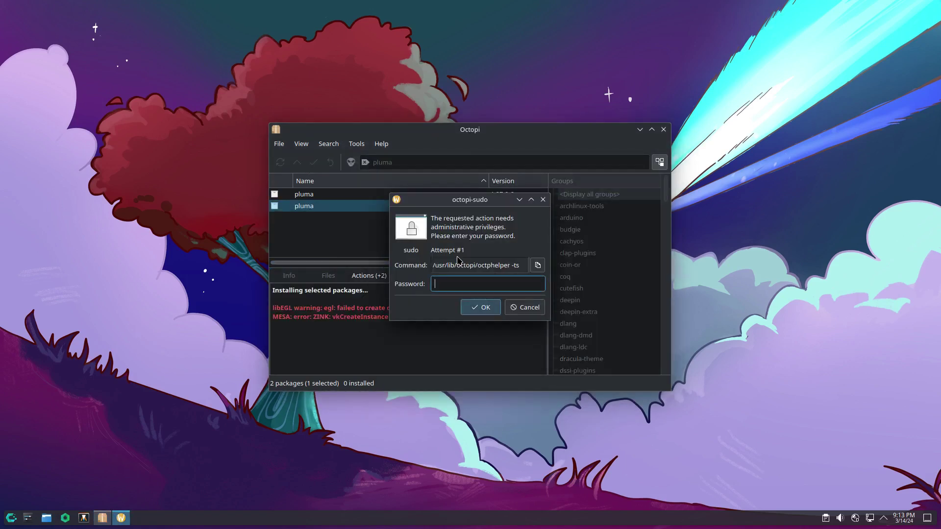
pyautogui.write('*')
pyautogui.press('Return')
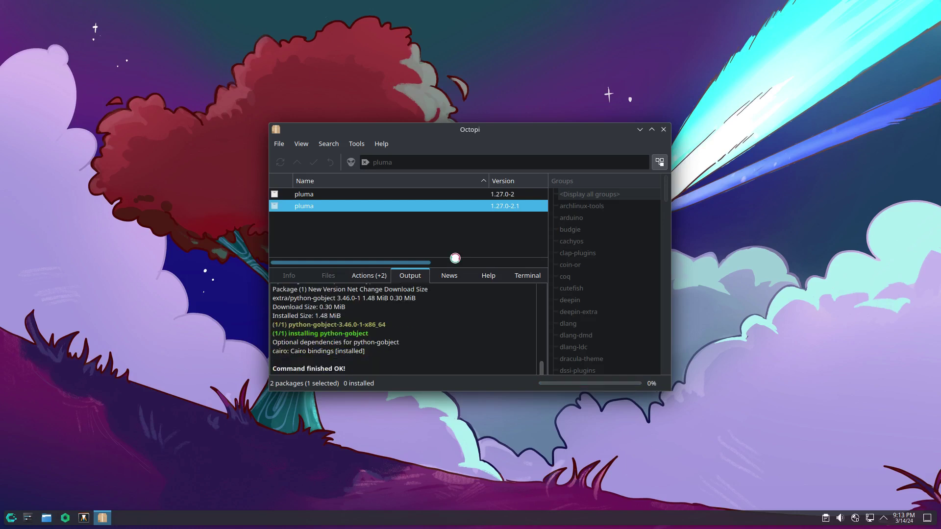
# View Octopi's About details showing version 0.15.0.
pyautogui.click(381, 144)
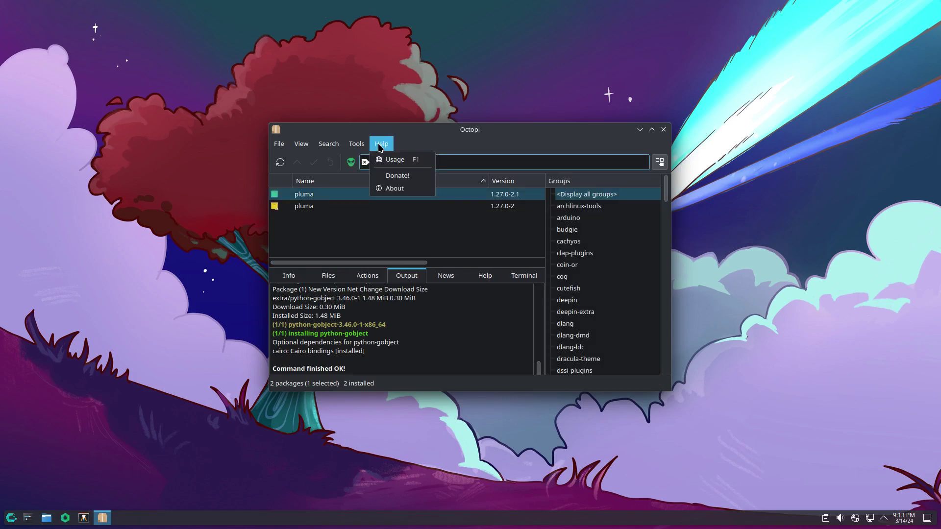
pyautogui.click(399, 190)
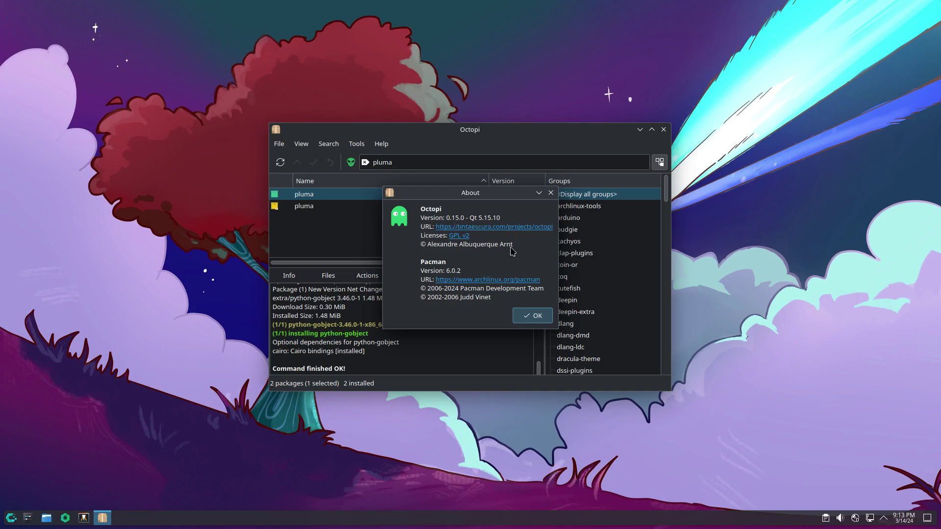
pyautogui.click(529, 316)
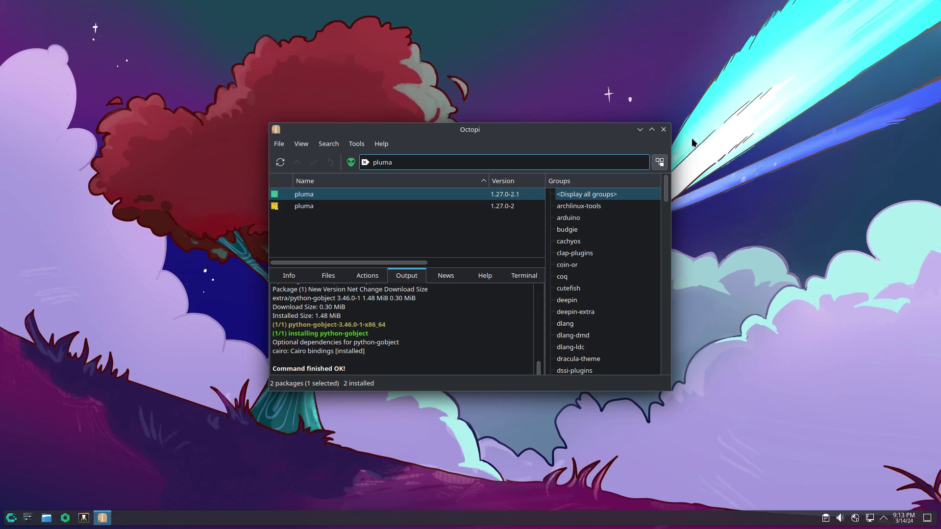
# Close Octopi, launch Pluma via launcher search, maximize it and dismiss its About box.
pyautogui.click(663, 129)
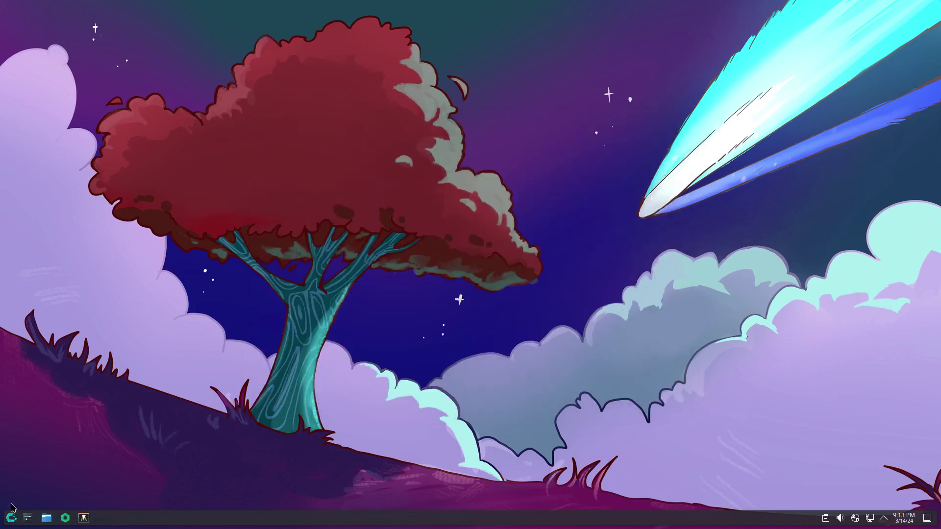
pyautogui.click(11, 518)
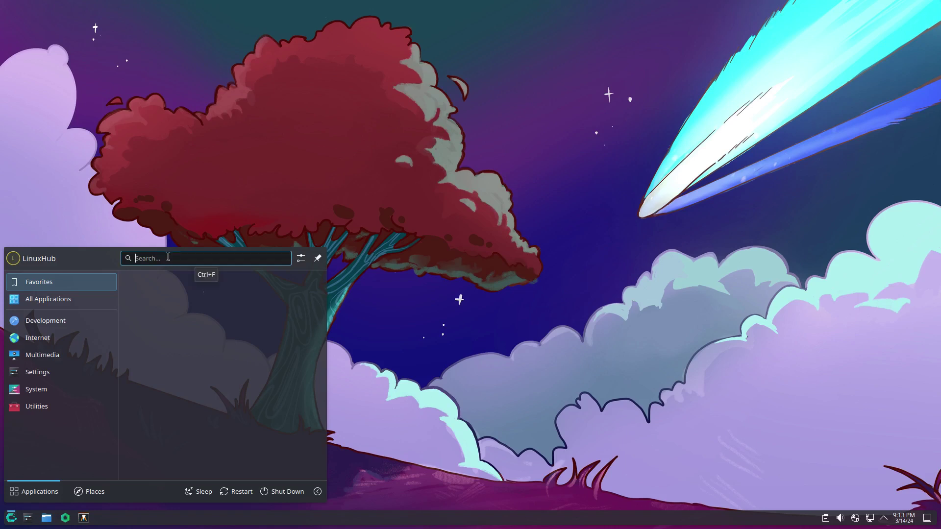
pyautogui.write('plas')
pyautogui.press('Return')
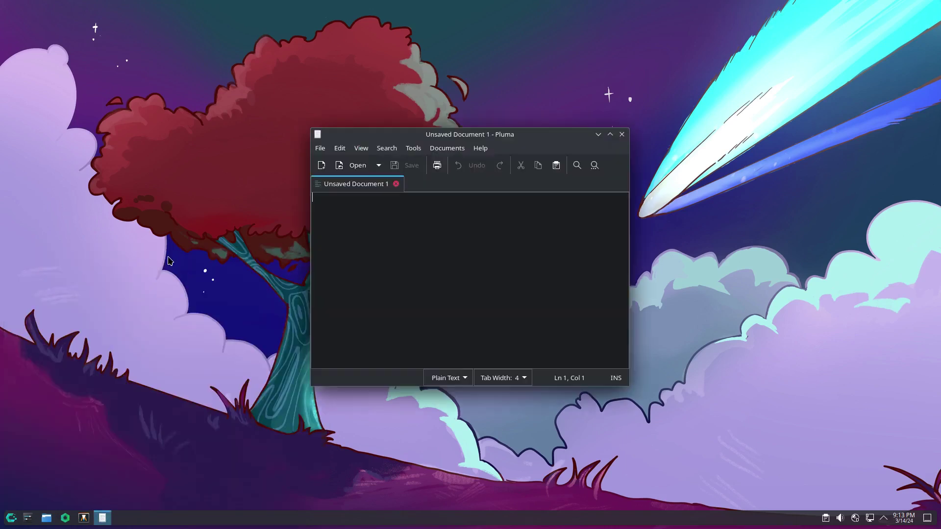
pyautogui.doubleClick(554, 134)
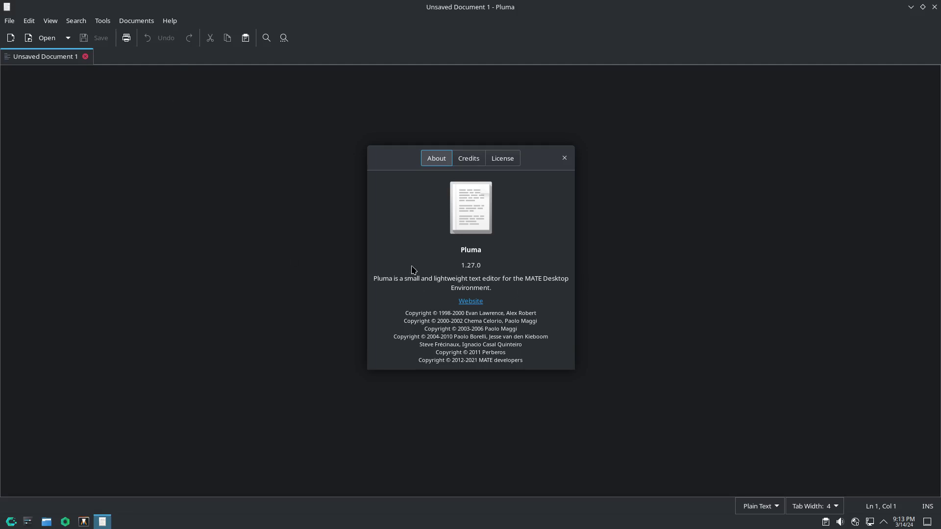
pyautogui.click(564, 158)
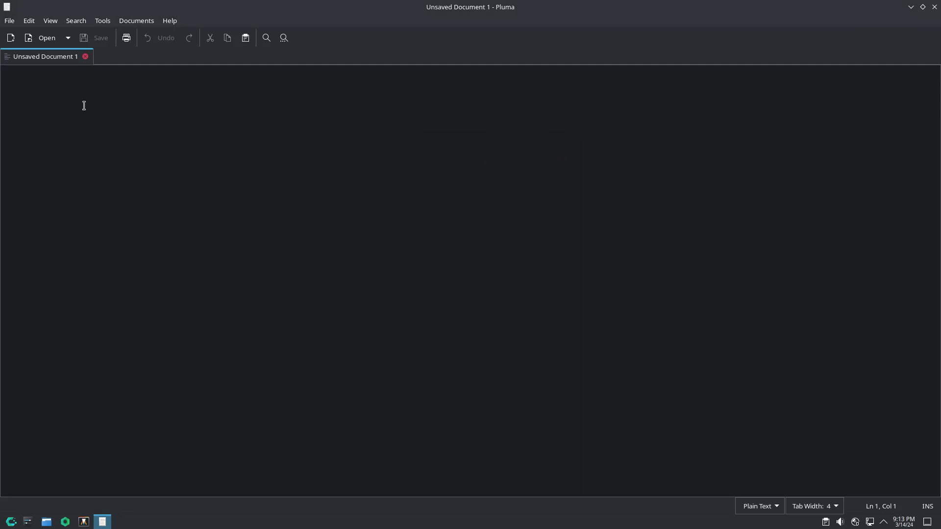
# Type the test line '<?code ethhwrhgsfhsfhbsf', close it without saving, and quit Pluma.
pyautogui.write('<?code')
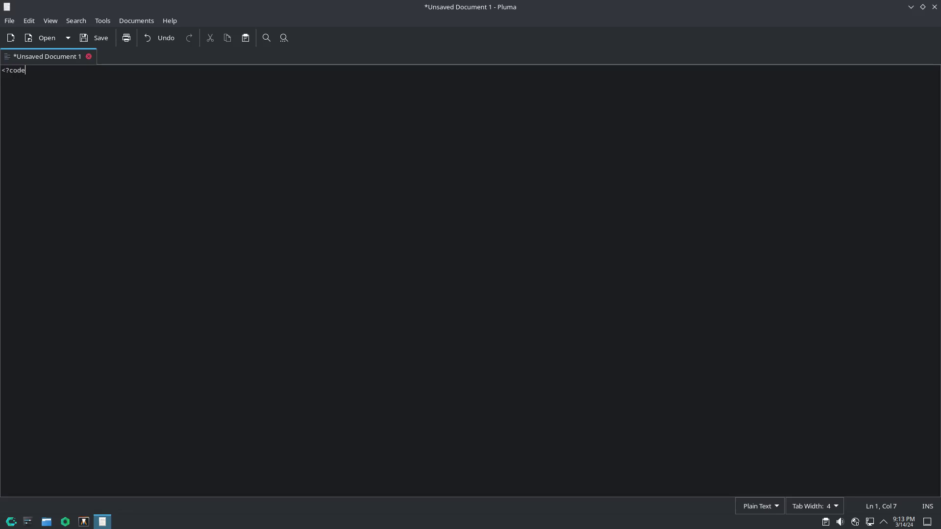
pyautogui.write(' ethhwrhgsfhsfhbsf')
pyautogui.press('Return')
pyautogui.click(10, 21)
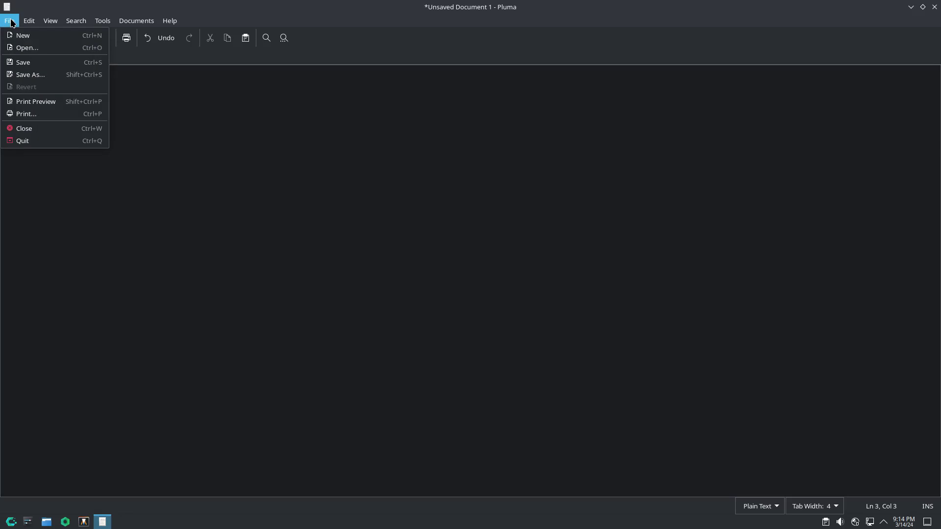
pyautogui.click(33, 129)
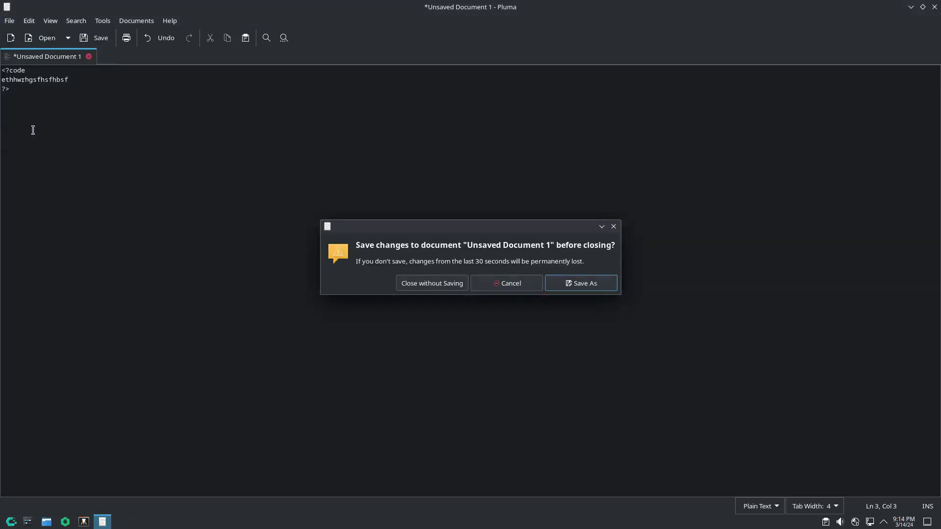
pyautogui.click(423, 288)
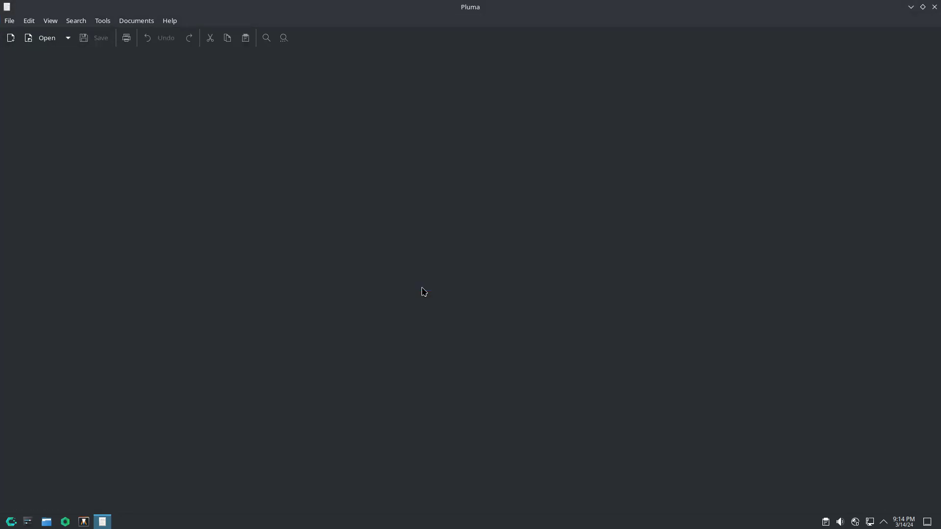
pyautogui.rightClick(103, 521)
pyautogui.click(117, 508)
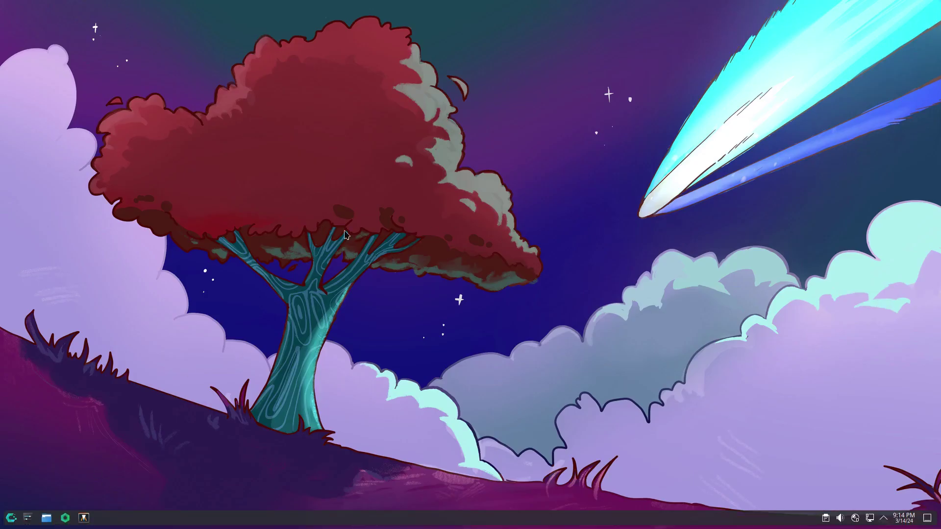
# Apply the Scarlet Tree wallpaper from Configure Desktop and Wallpaper, then open its images folder.
pyautogui.rightClick(417, 199)
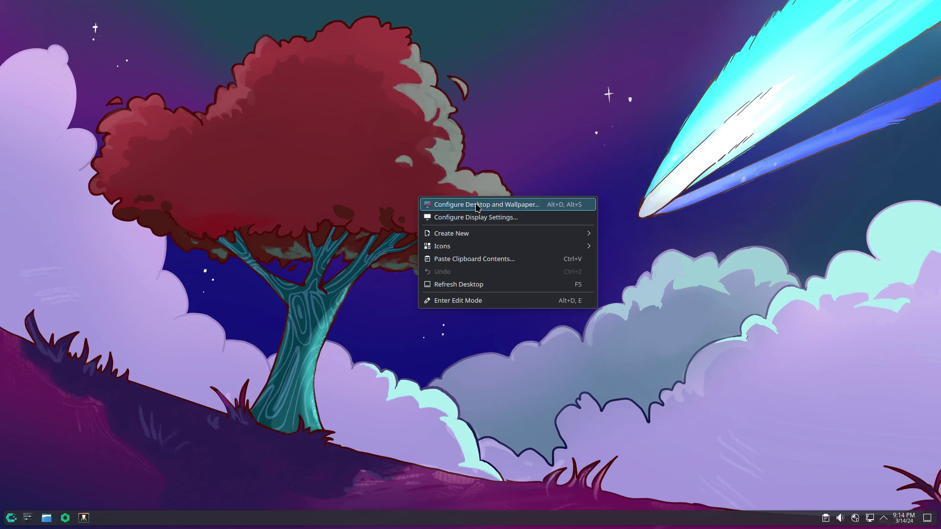
pyautogui.click(503, 207)
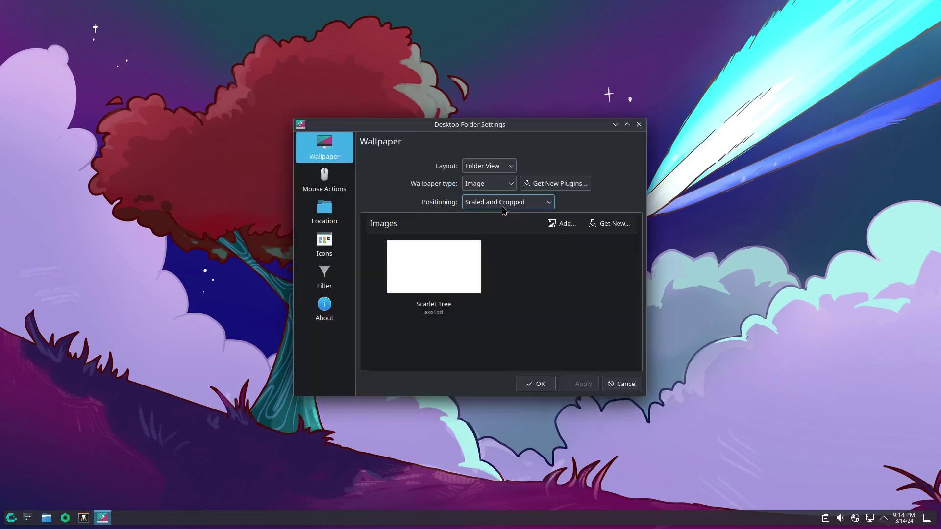
pyautogui.click(419, 265)
pyautogui.click(583, 386)
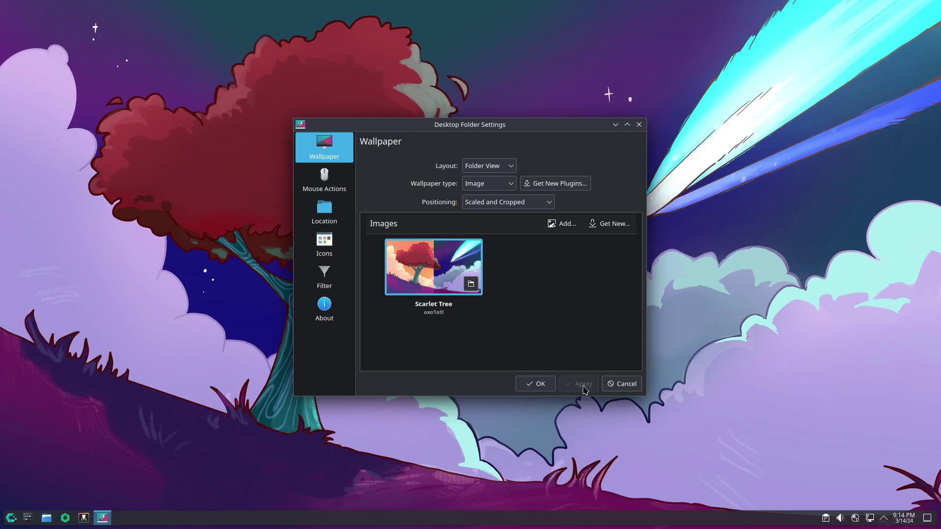
pyautogui.click(470, 285)
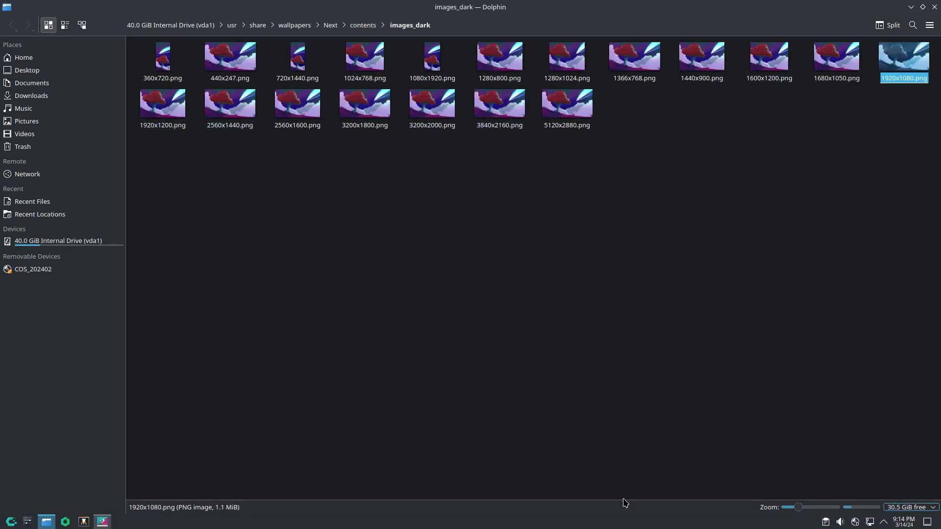
# Close the Desktop Folder Settings window from its taskbar entry, then close Dolphin's images_dark window.
pyautogui.rightClick(104, 523)
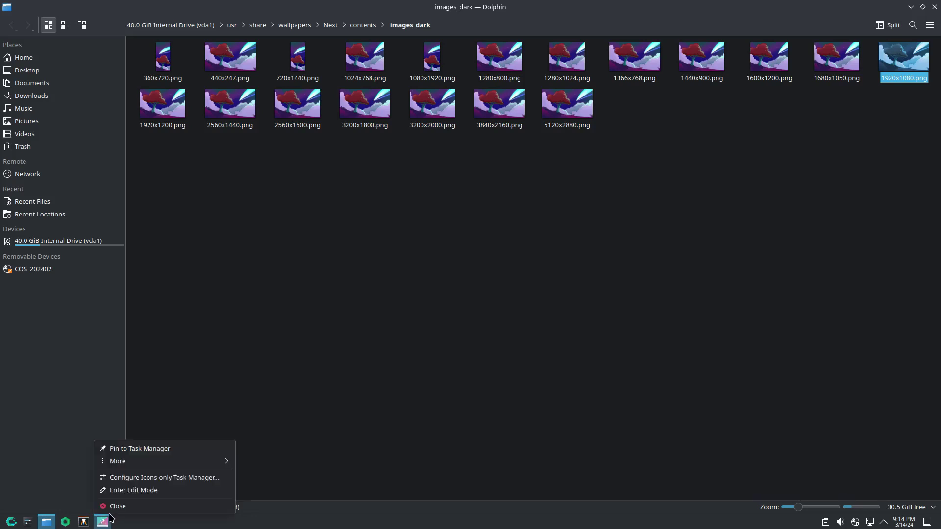
pyautogui.click(116, 506)
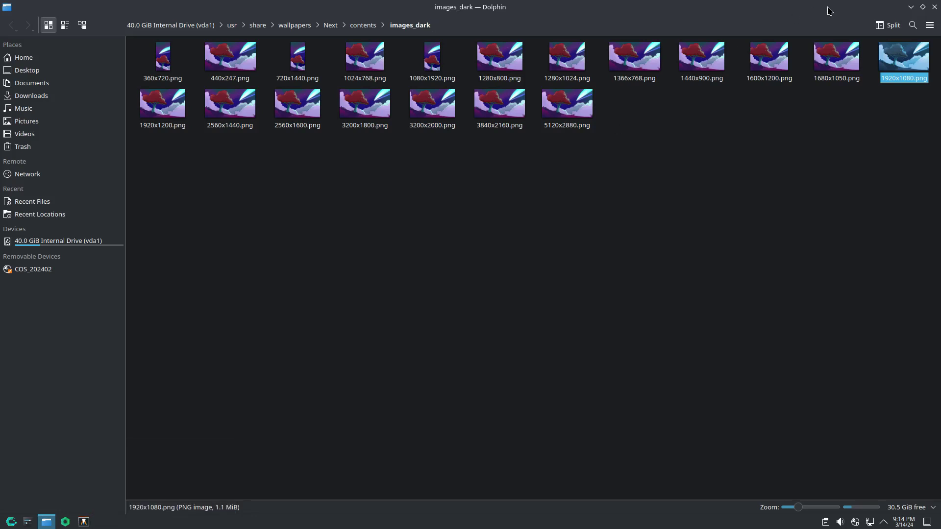
pyautogui.click(934, 9)
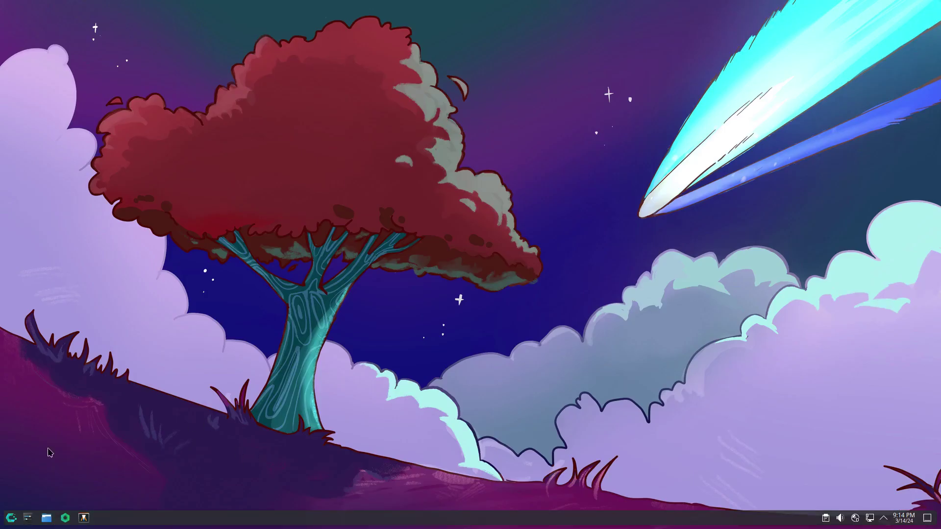
pyautogui.click(34, 515)
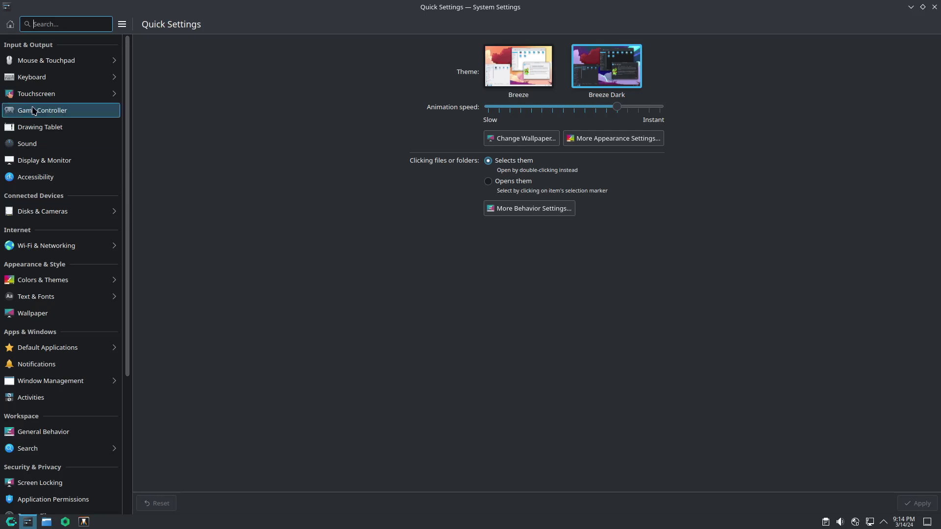
pyautogui.click(52, 280)
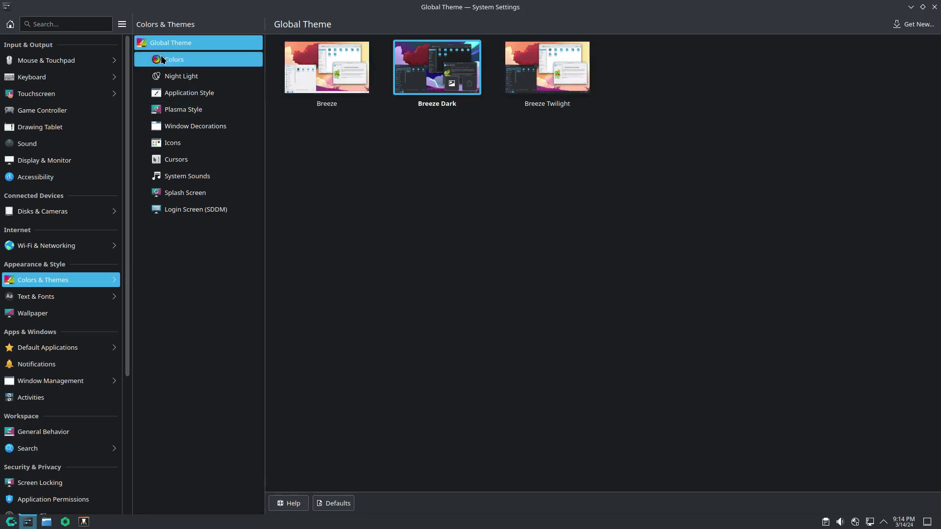
pyautogui.click(162, 60)
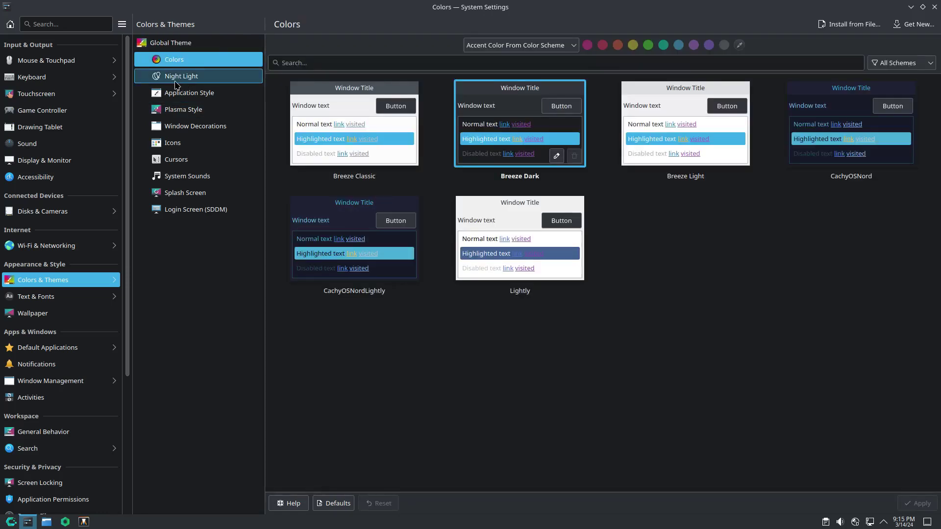
pyautogui.click(176, 83)
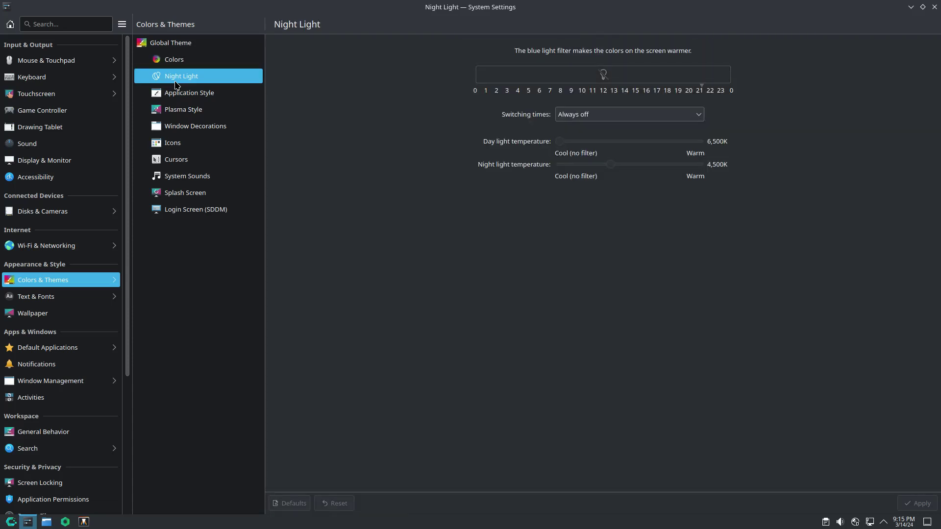
pyautogui.click(177, 97)
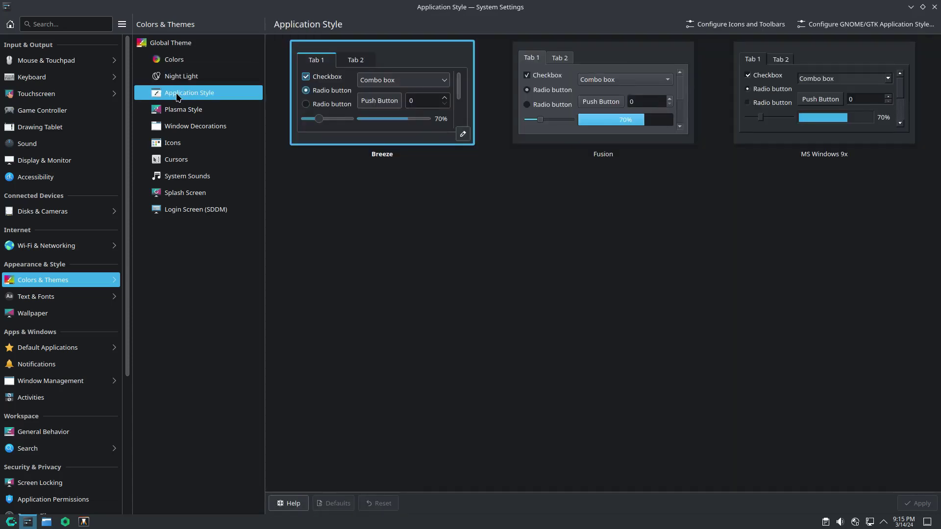
pyautogui.click(188, 112)
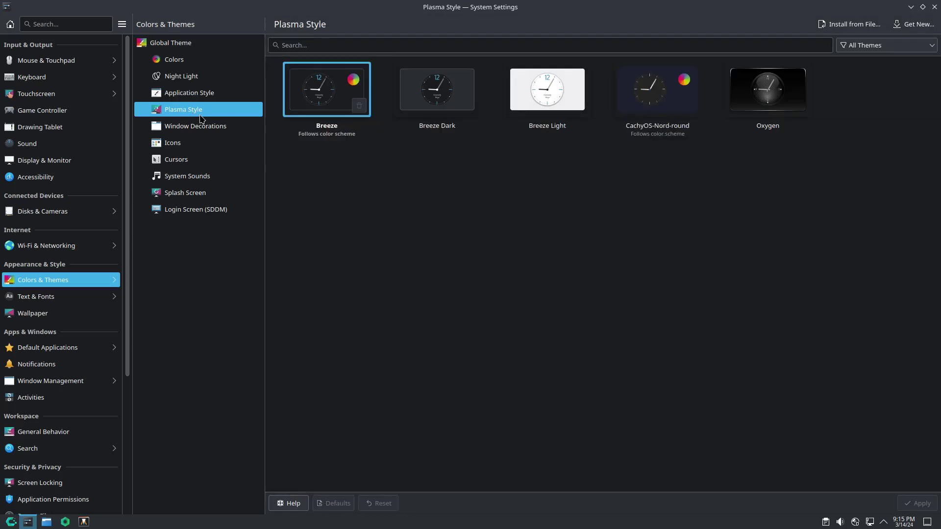
pyautogui.click(186, 129)
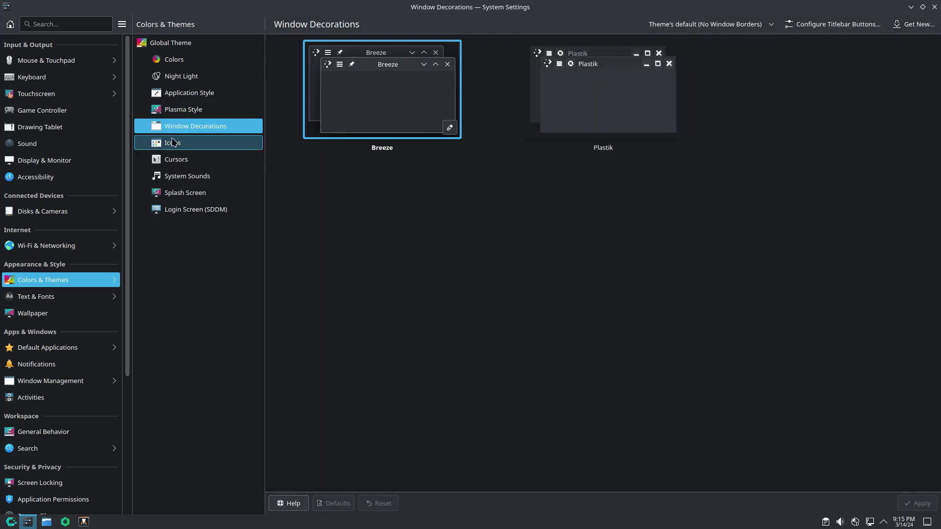
pyautogui.click(173, 147)
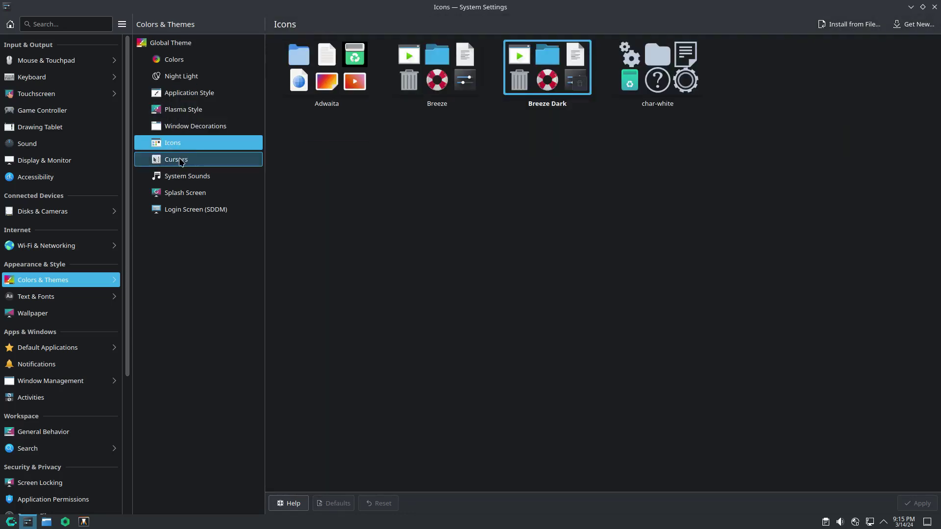
pyautogui.click(181, 162)
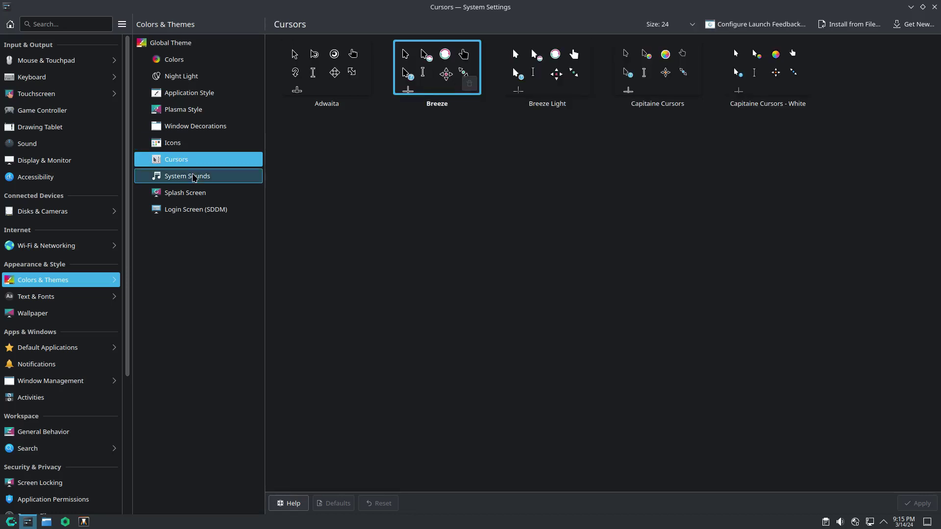
pyautogui.click(189, 178)
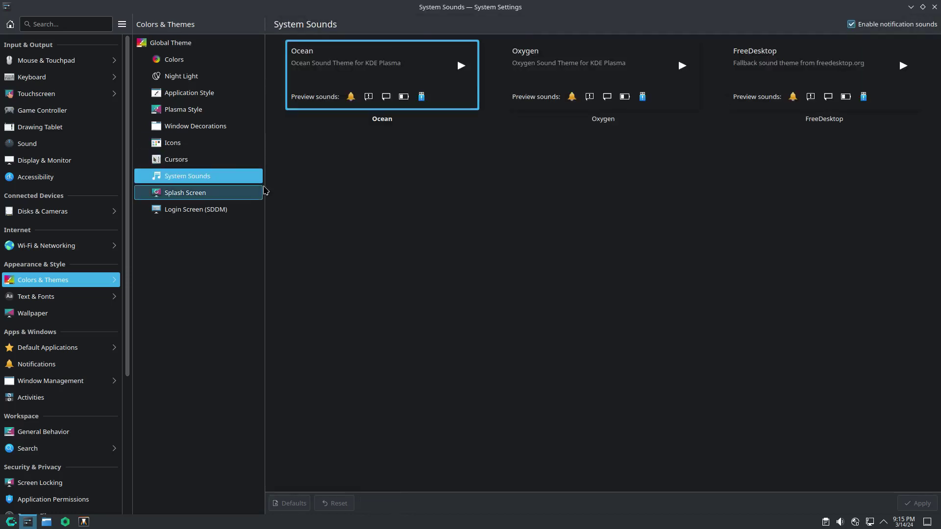
pyautogui.click(182, 194)
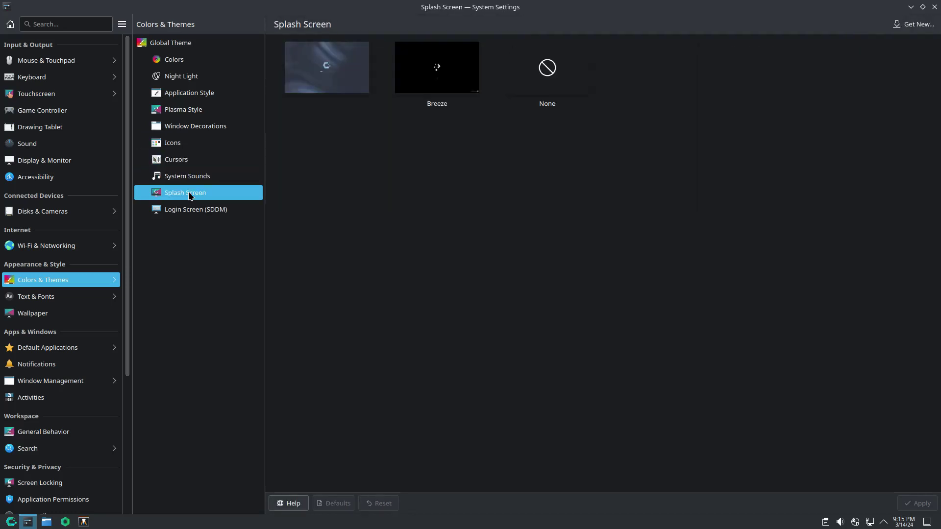
pyautogui.click(179, 212)
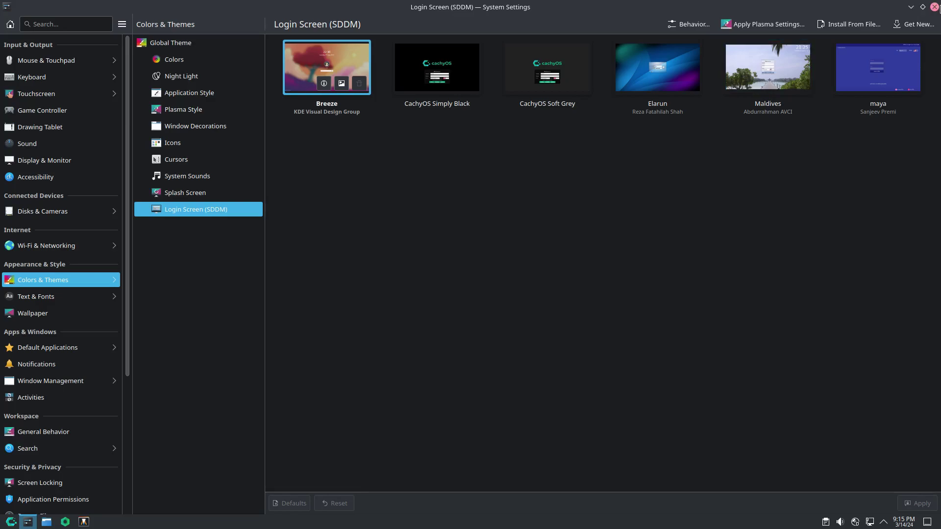
pyautogui.click(934, 7)
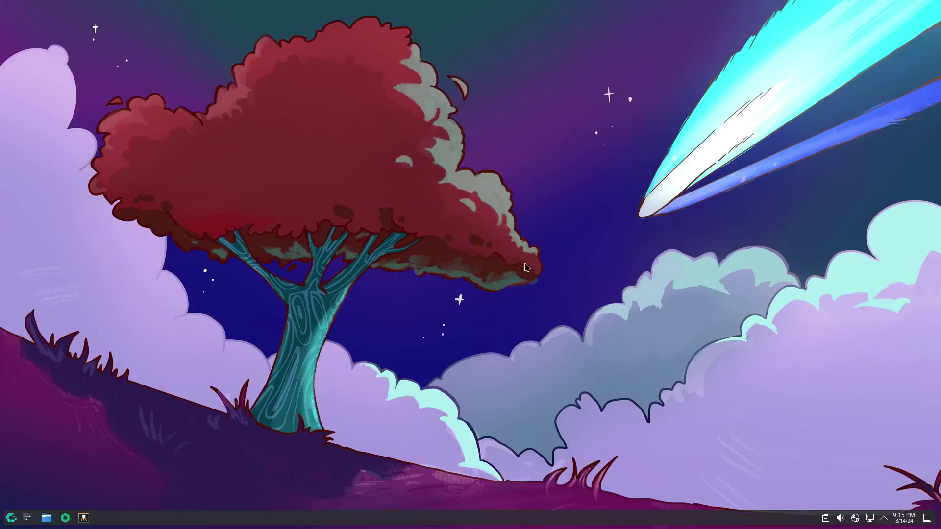